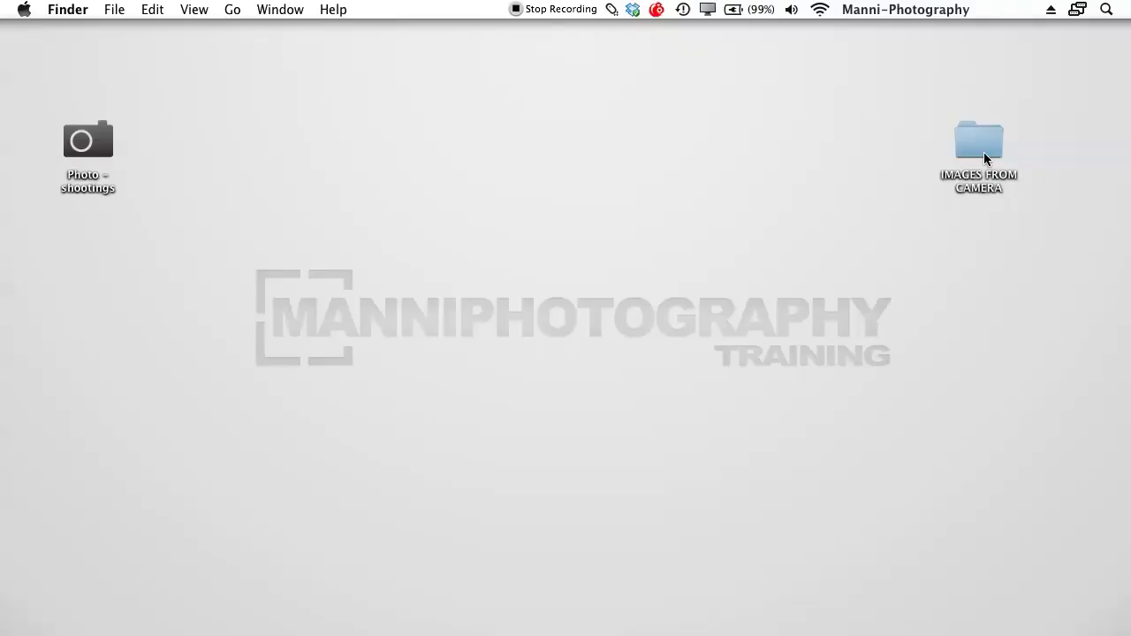
Move the IMAGES FROM CAMERA folder to the top centre and rename it 'Cowboy – shooting'
drag(984, 152, 513, 184)
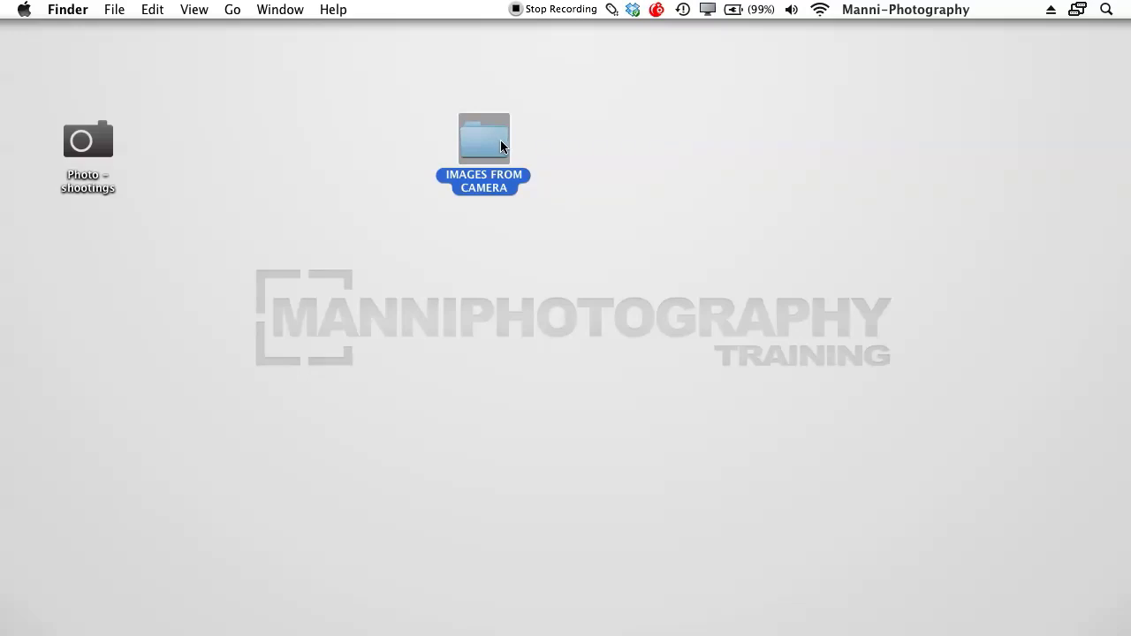
key(Return)
click(509, 187)
drag(509, 188, 449, 174)
key(BackSpace)
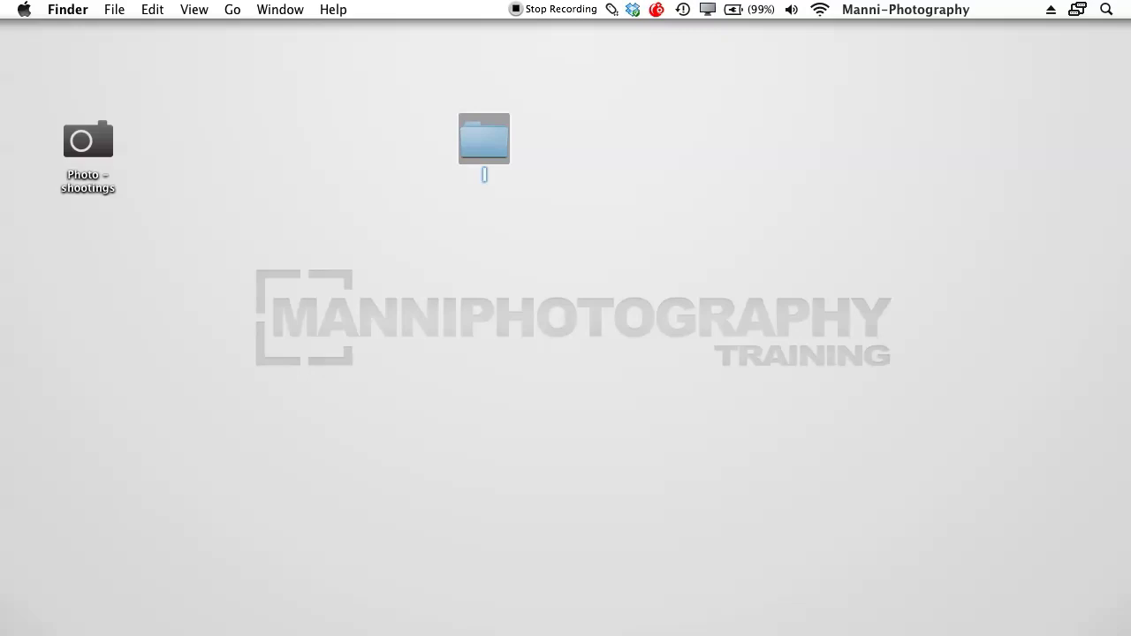
text(Cowboy – shooting)
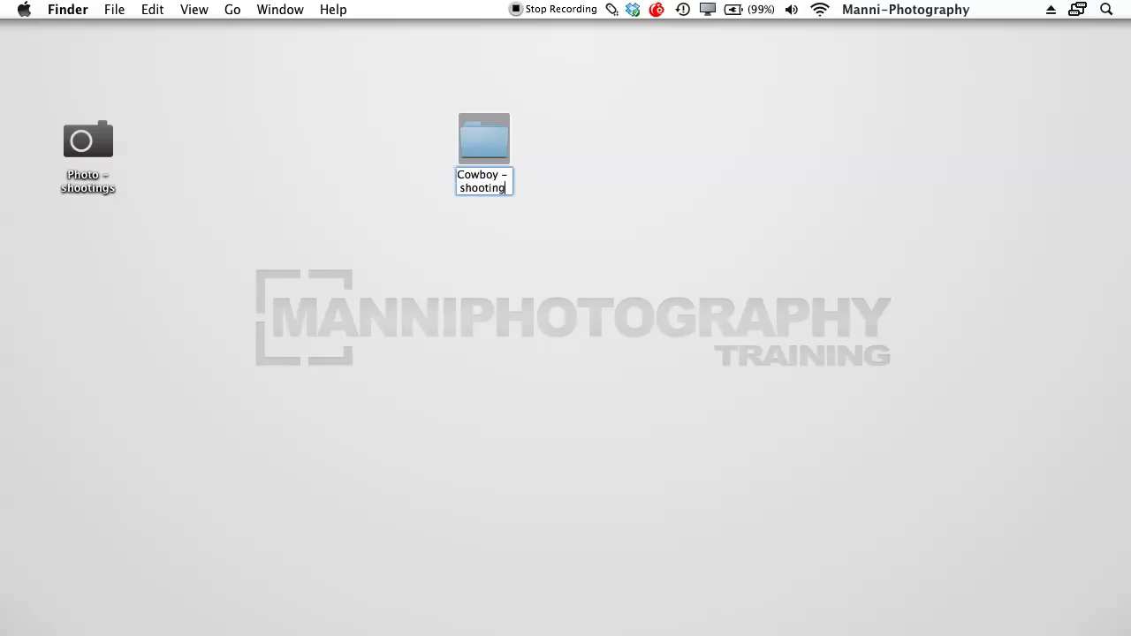
key(Return)
click(633, 327)
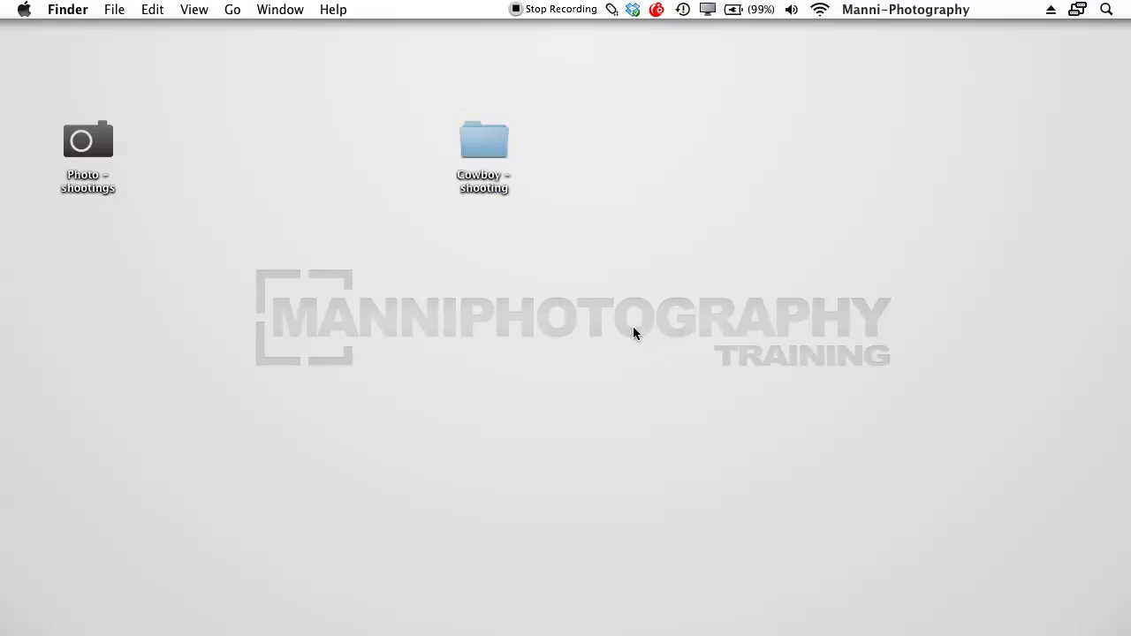
Drop the Cowboy – shooting folder into the Photo – shootings folder
drag(488, 151, 666, 161)
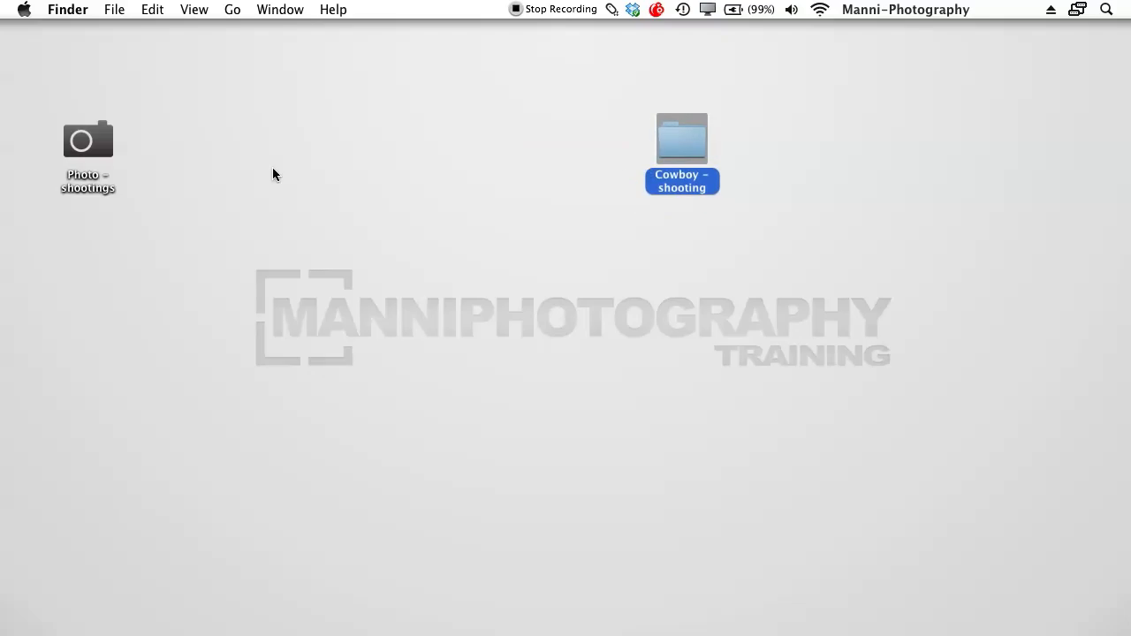
drag(88, 141, 392, 158)
click(399, 154)
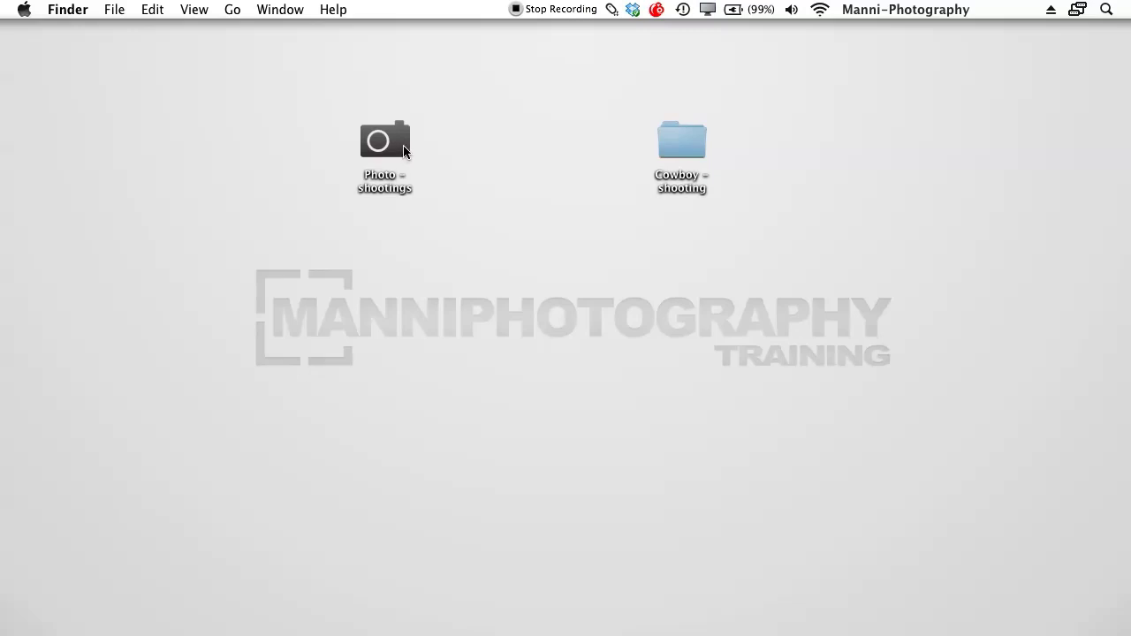
click(404, 144)
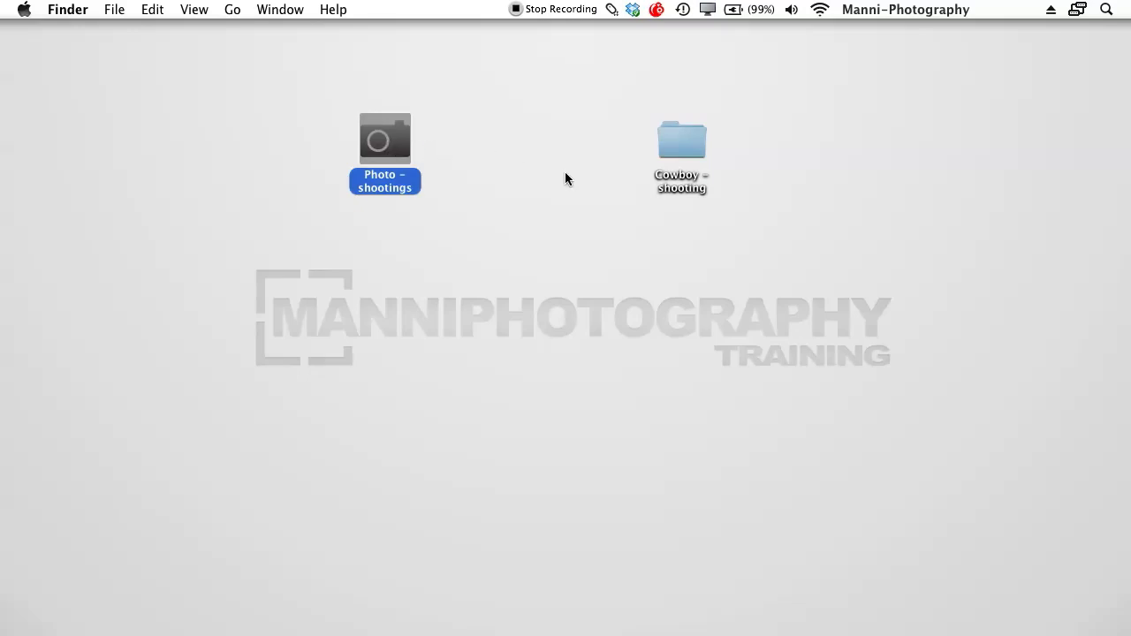
click(629, 179)
click(678, 139)
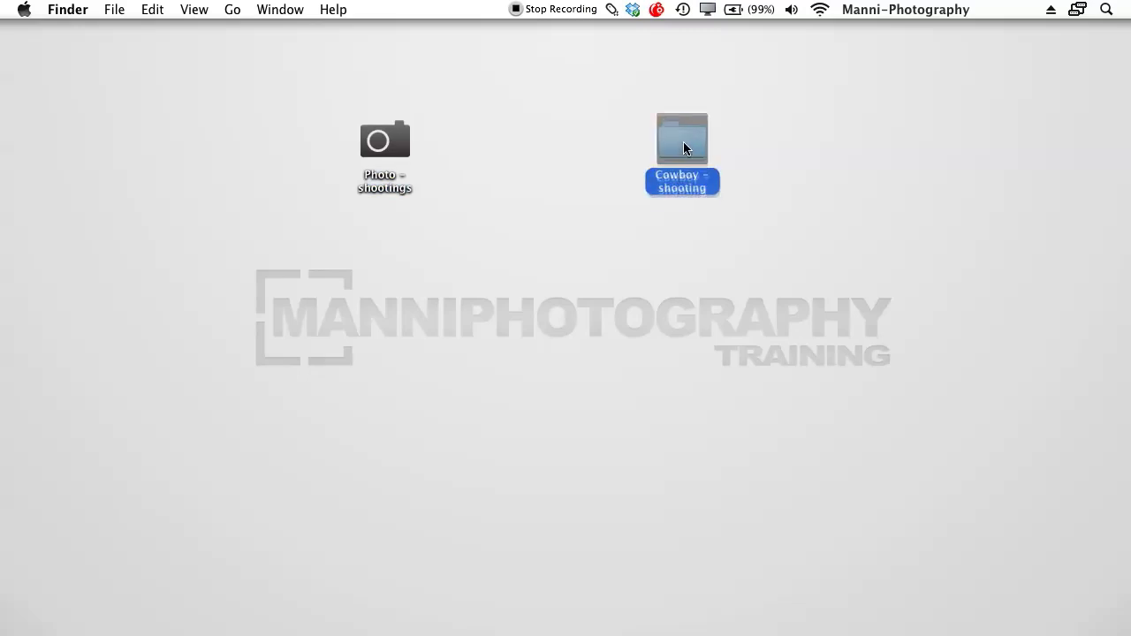
drag(681, 140, 395, 143)
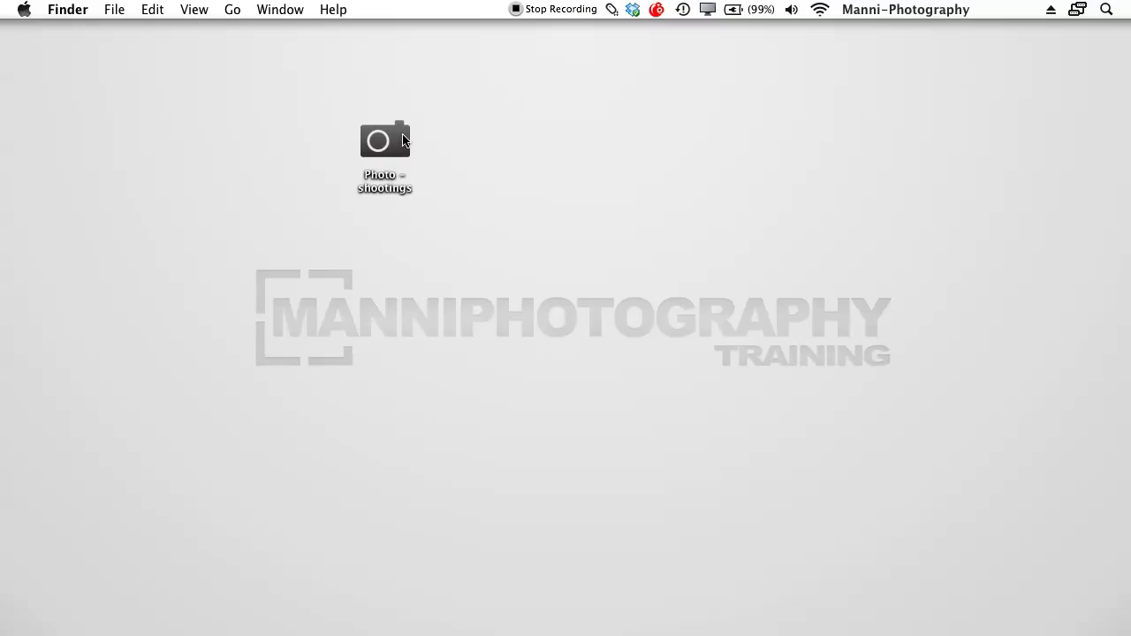
Move the Photo – shootings folder back to the left edge of the desktop
click(398, 126)
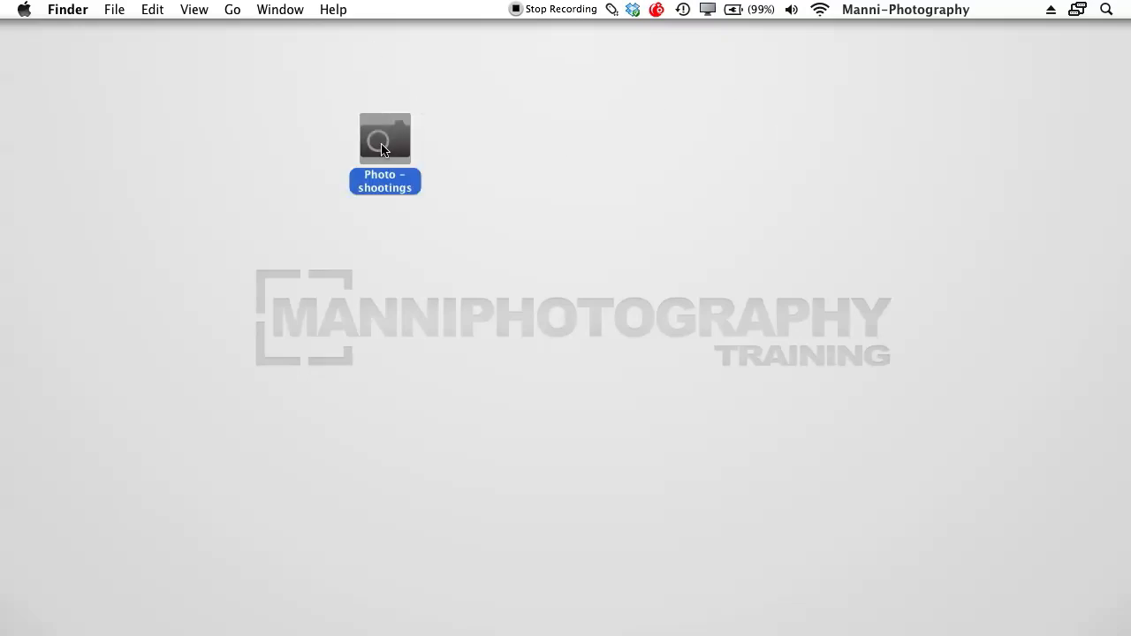
click(433, 141)
click(398, 171)
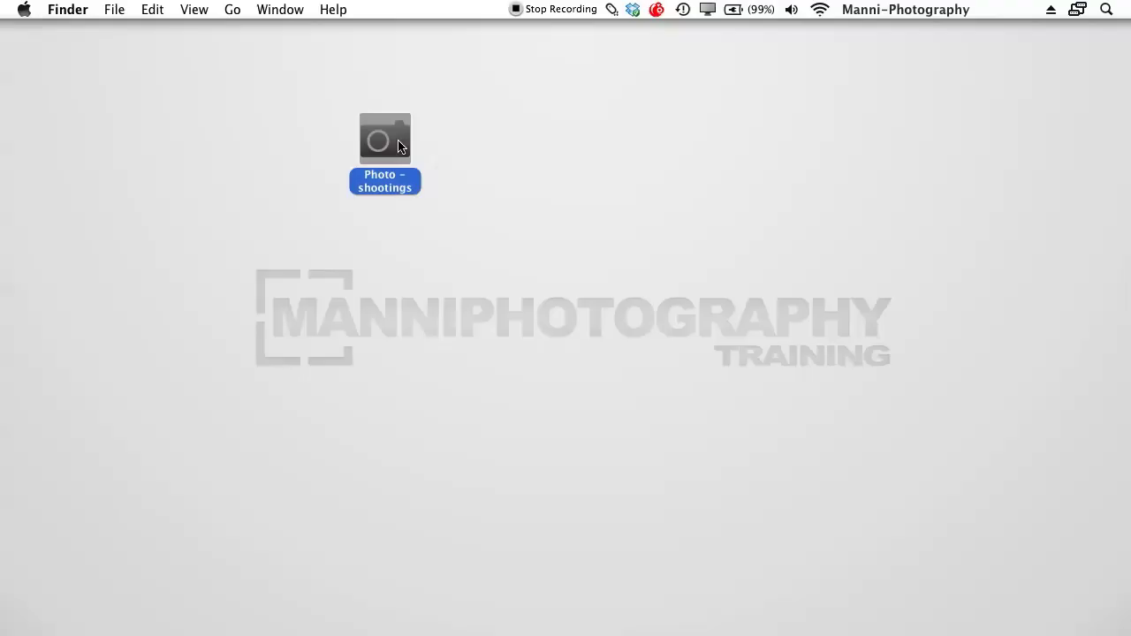
click(424, 139)
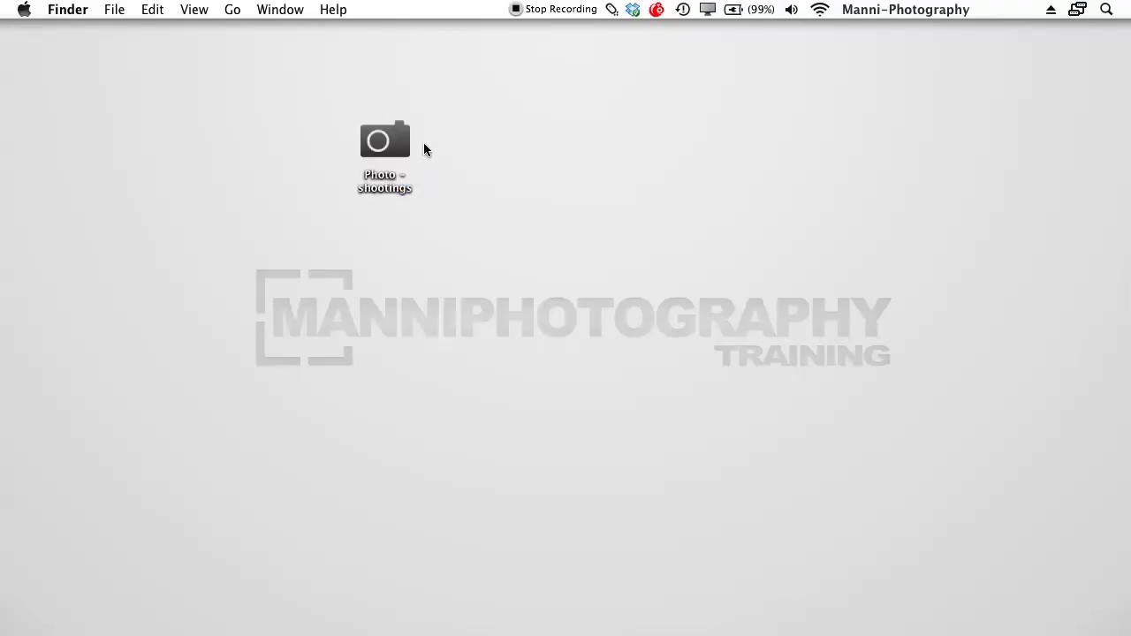
drag(389, 141, 91, 141)
click(234, 111)
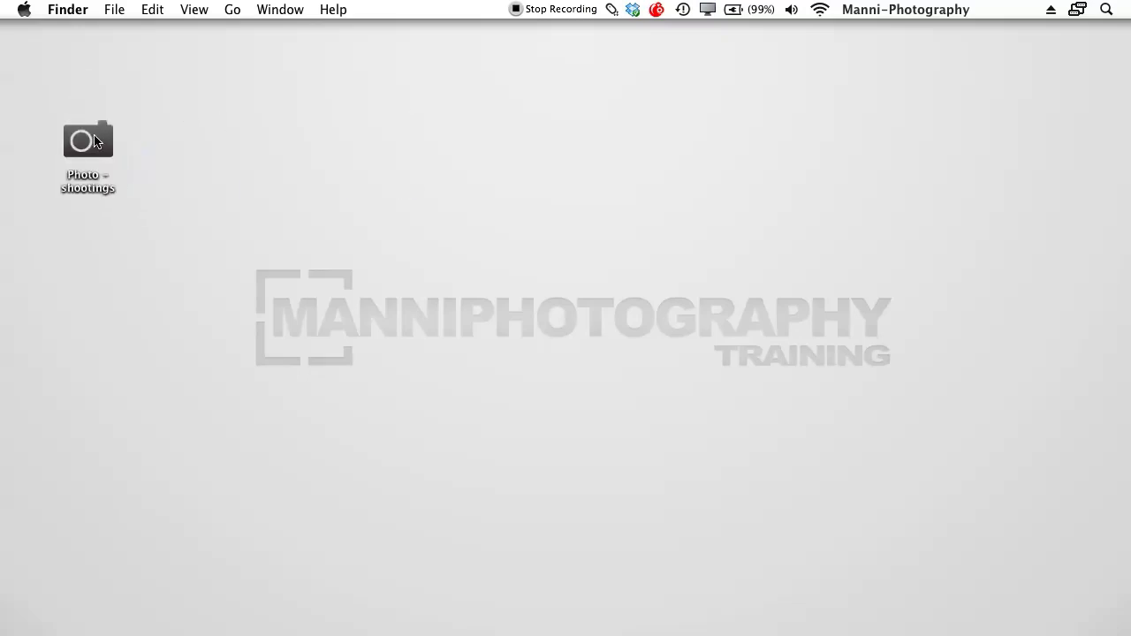
Launch Lightroom 3 from the Dock and switch it to full-screen mode
mouse_move(491, 619)
click(453, 613)
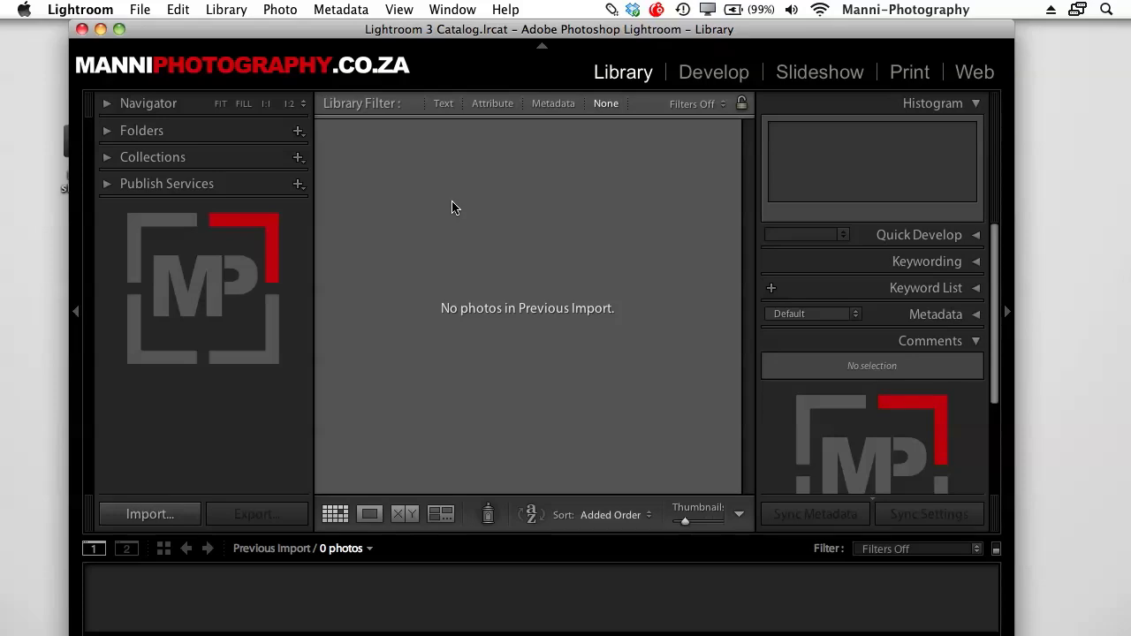
key(f)
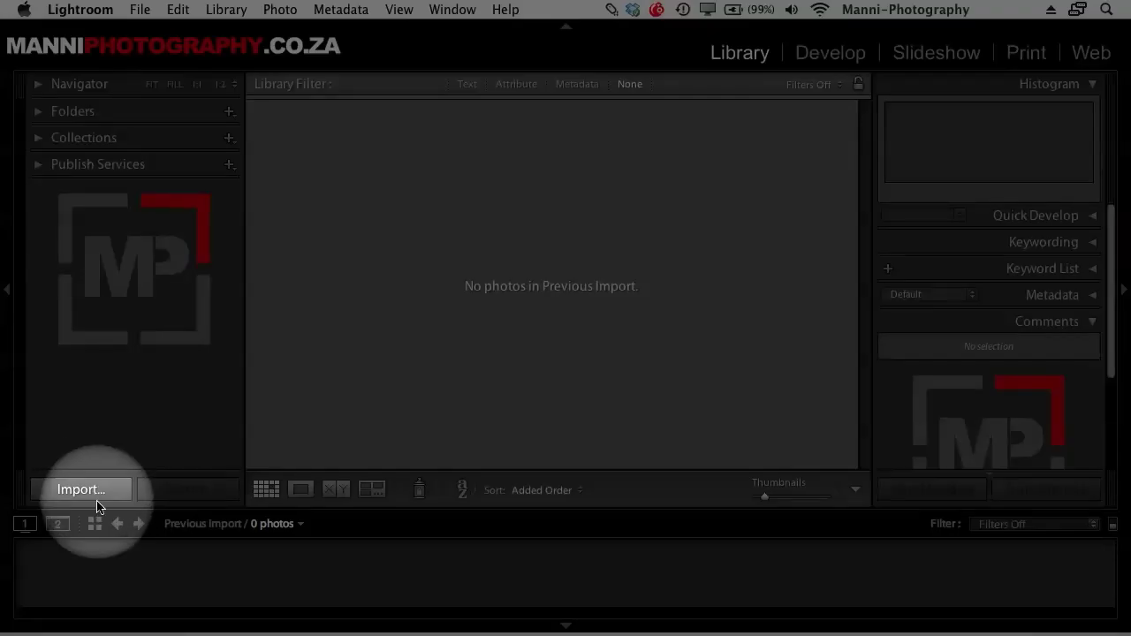
Start an import, trying the compact Import view before restoring full size
click(95, 493)
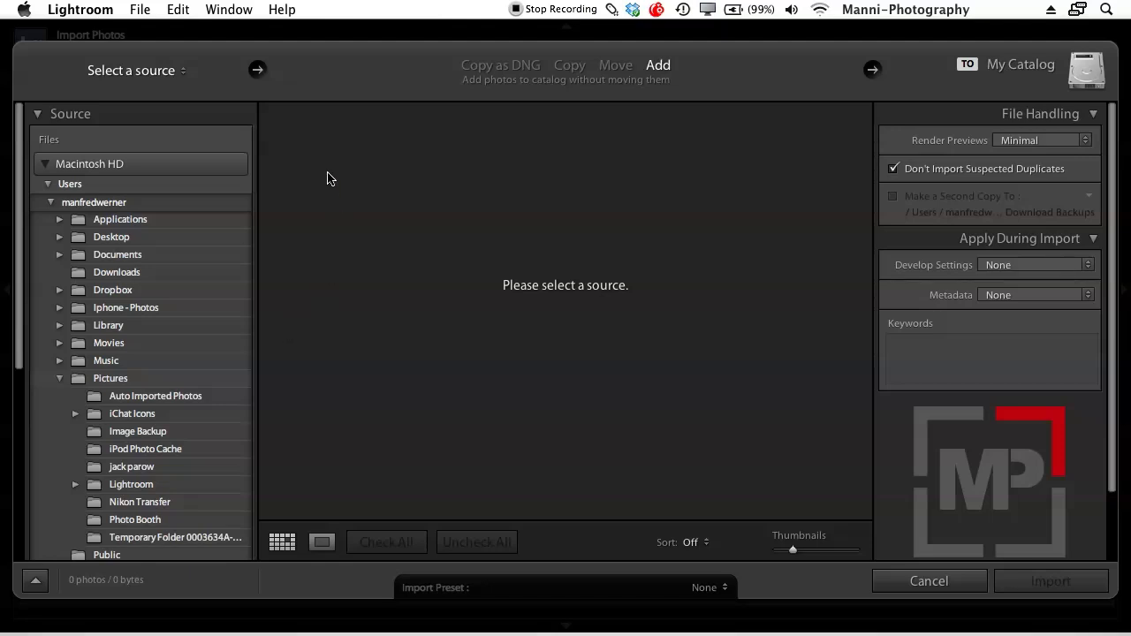
click(48, 164)
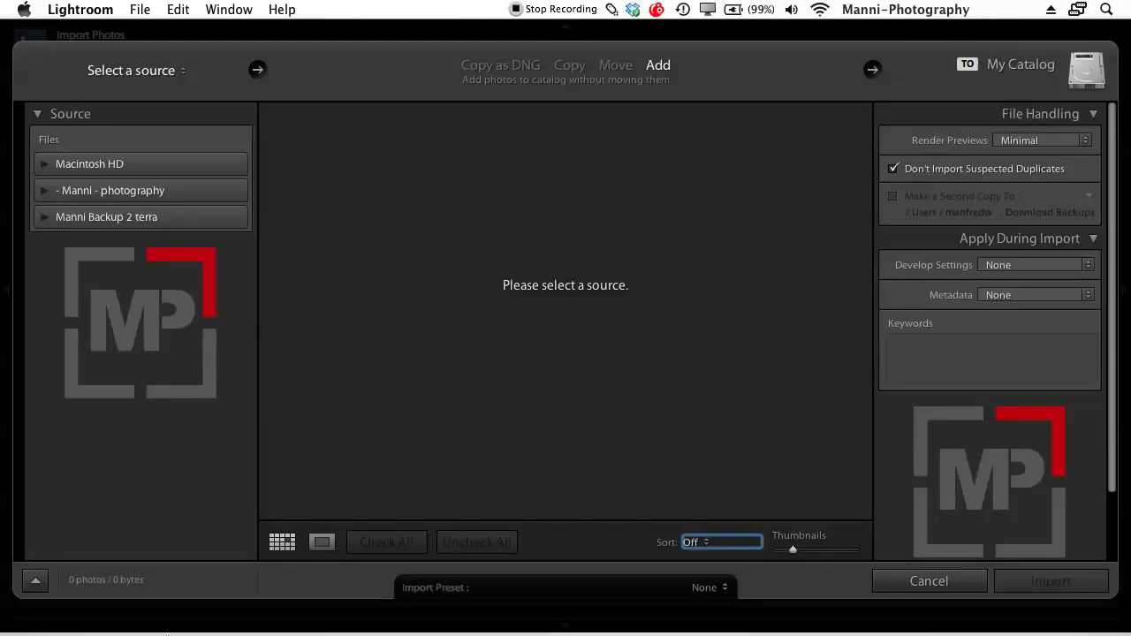
click(33, 580)
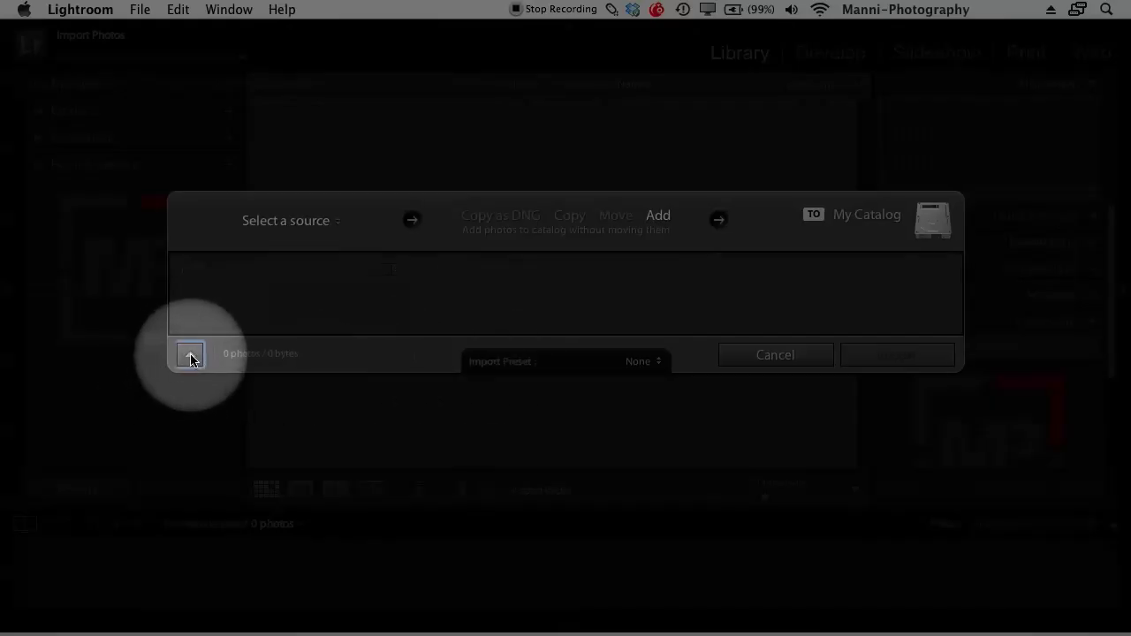
click(190, 356)
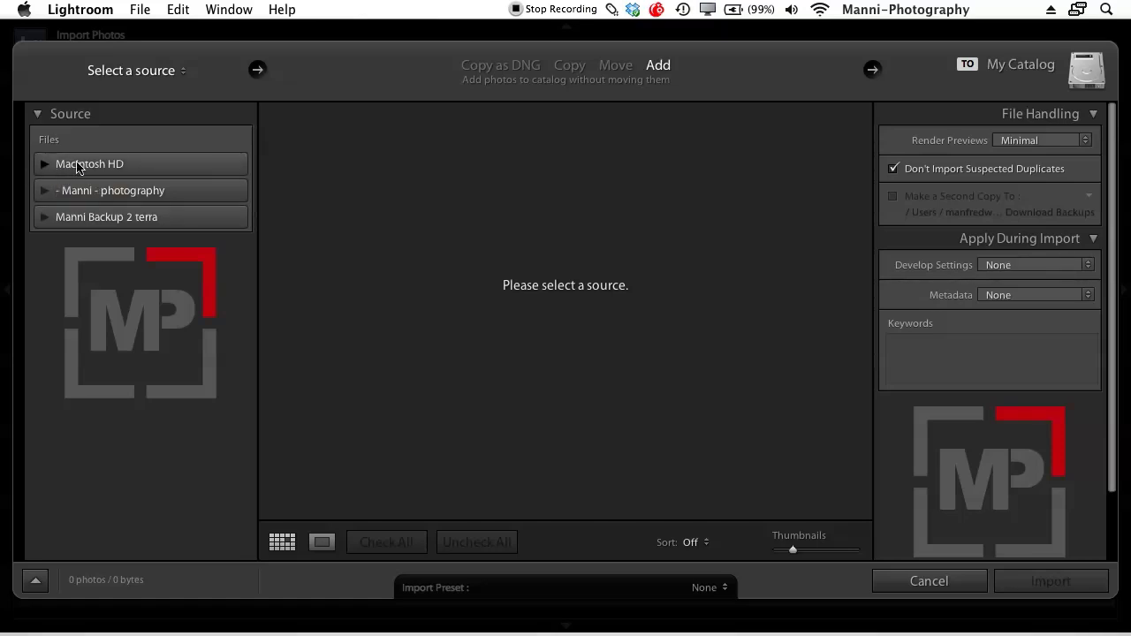
Browse Macintosh HD > Users > Desktop and select Photo-shootings as the import source
click(46, 164)
click(58, 183)
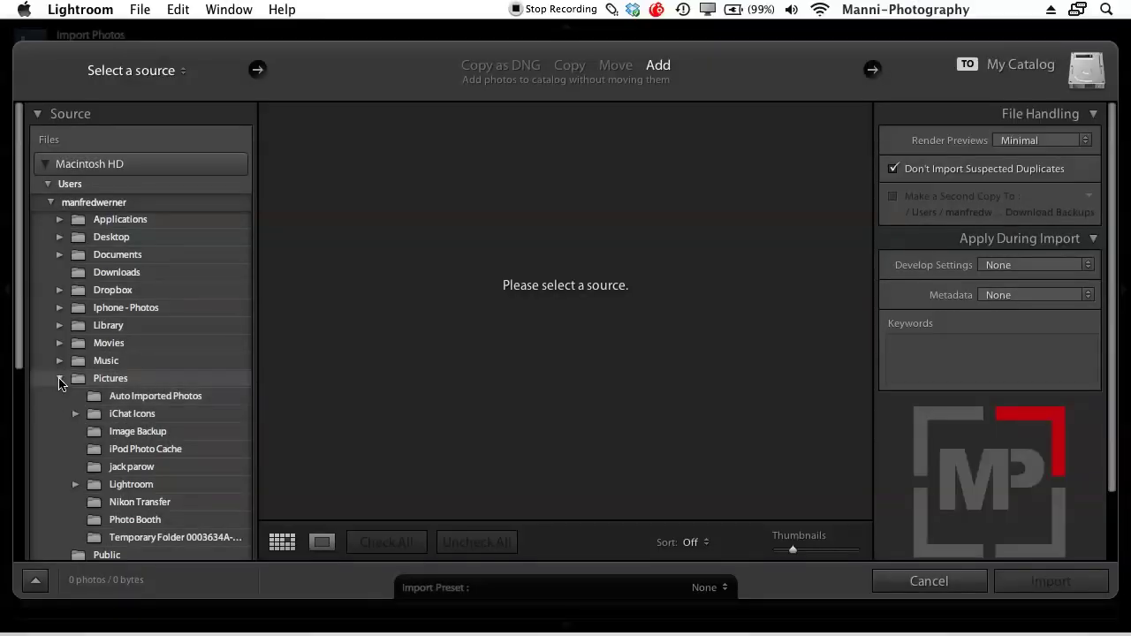
click(59, 378)
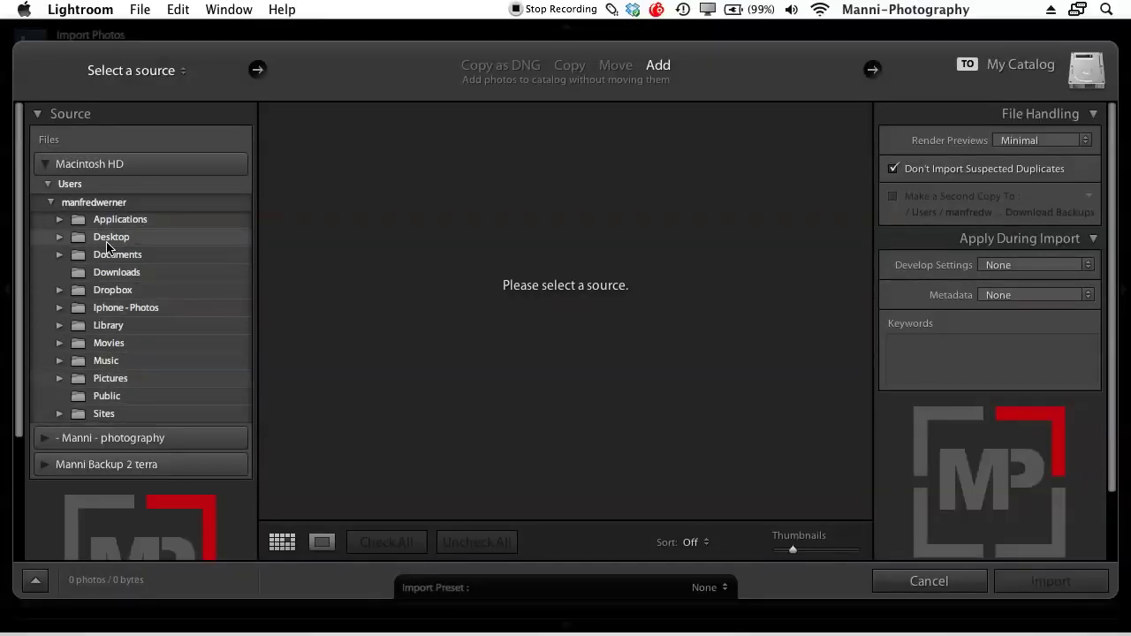
click(59, 237)
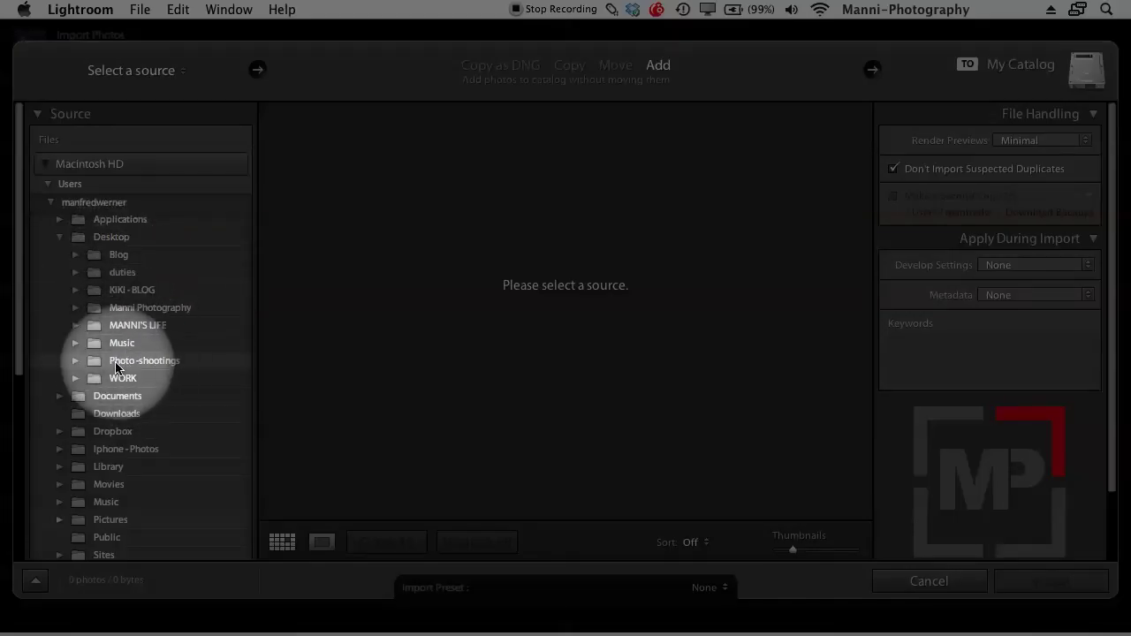
click(93, 363)
click(76, 361)
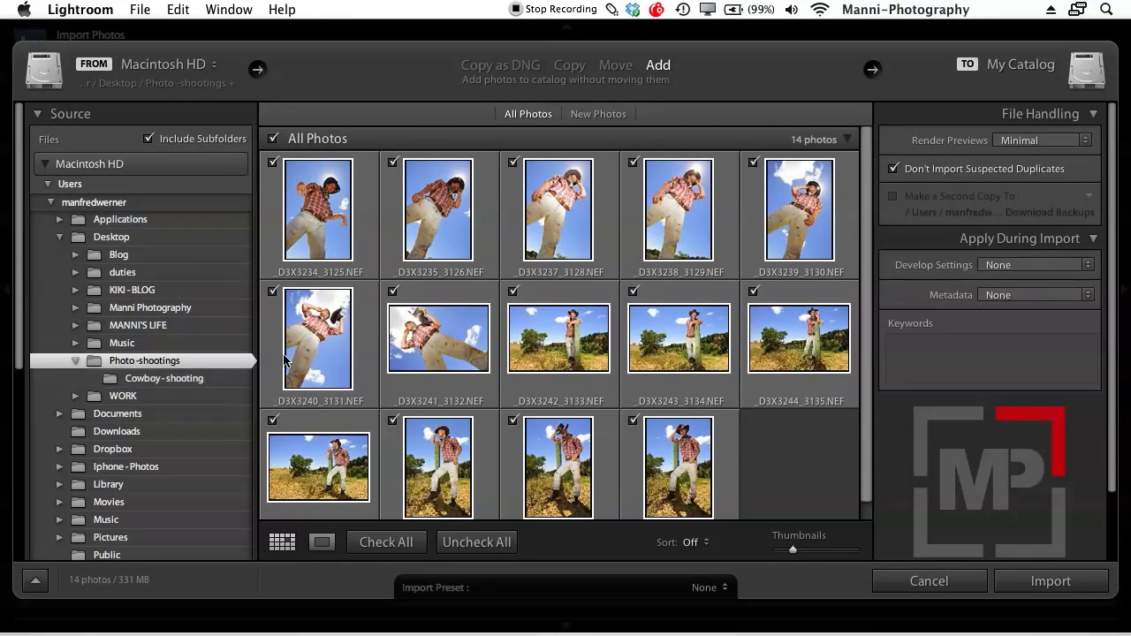
Select the Cowboy-shooting subfolder as the import source and review its thumbnails
click(165, 380)
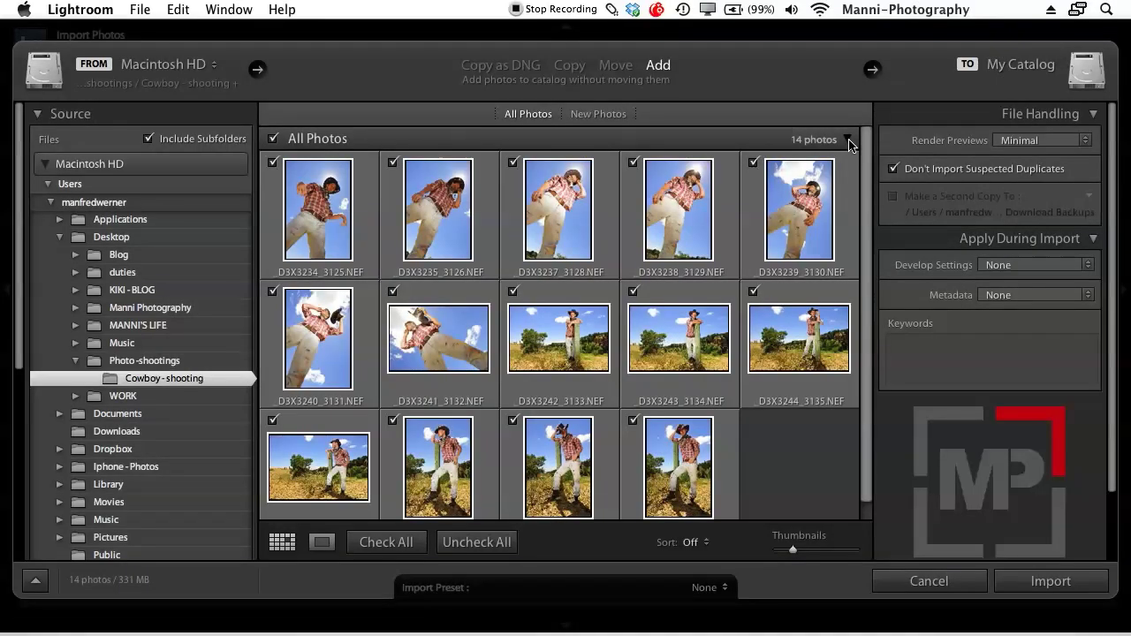
click(848, 141)
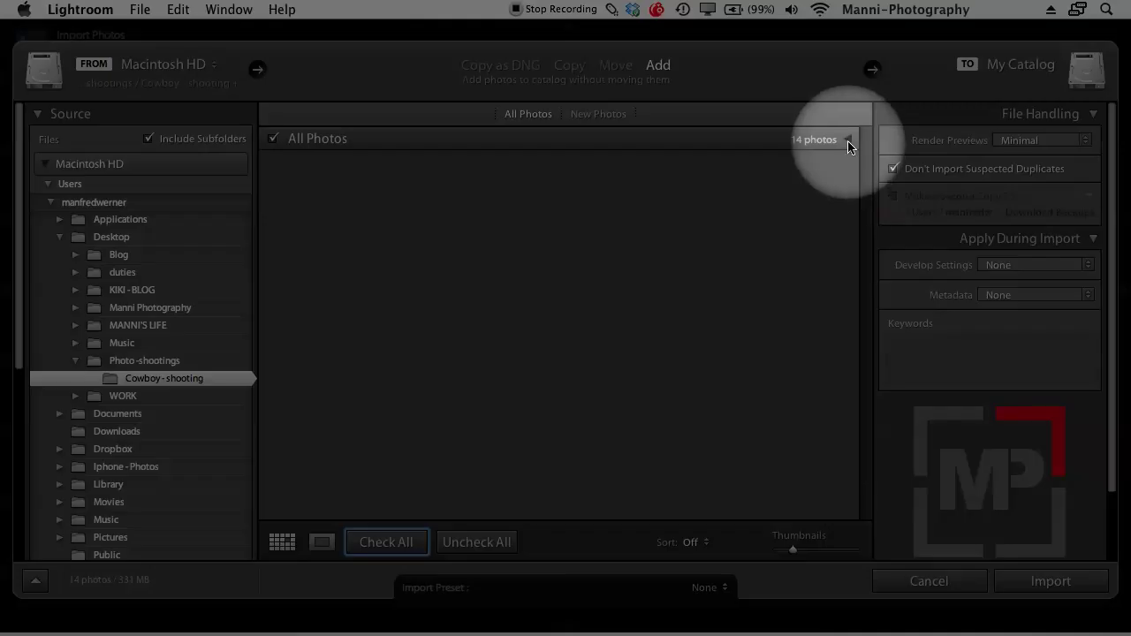
click(849, 143)
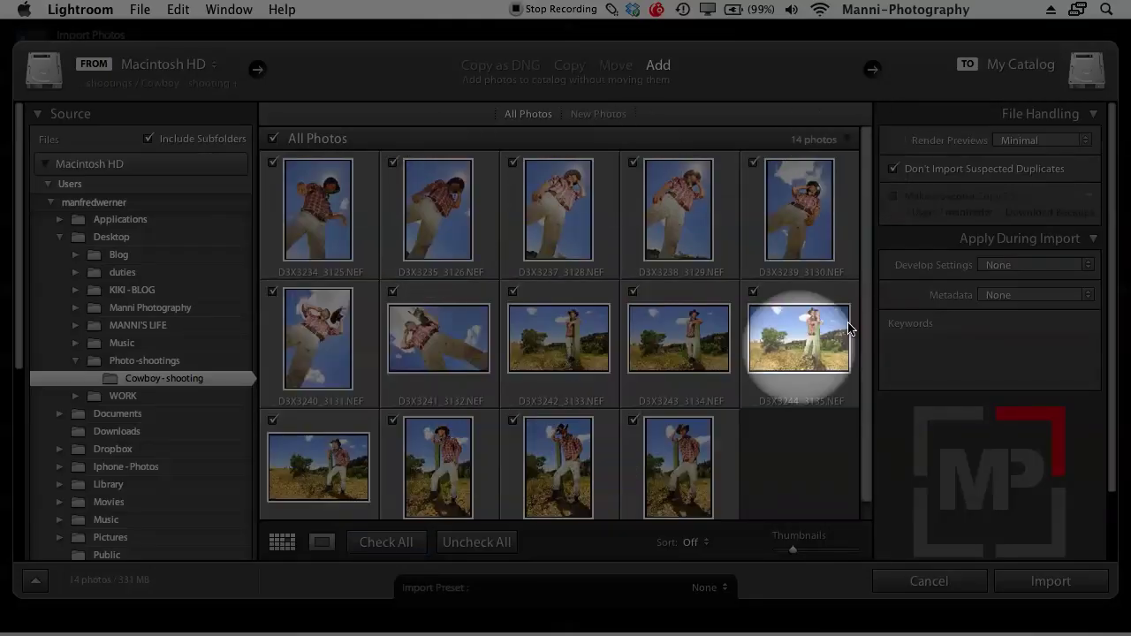
scroll(870, 315, down, 1)
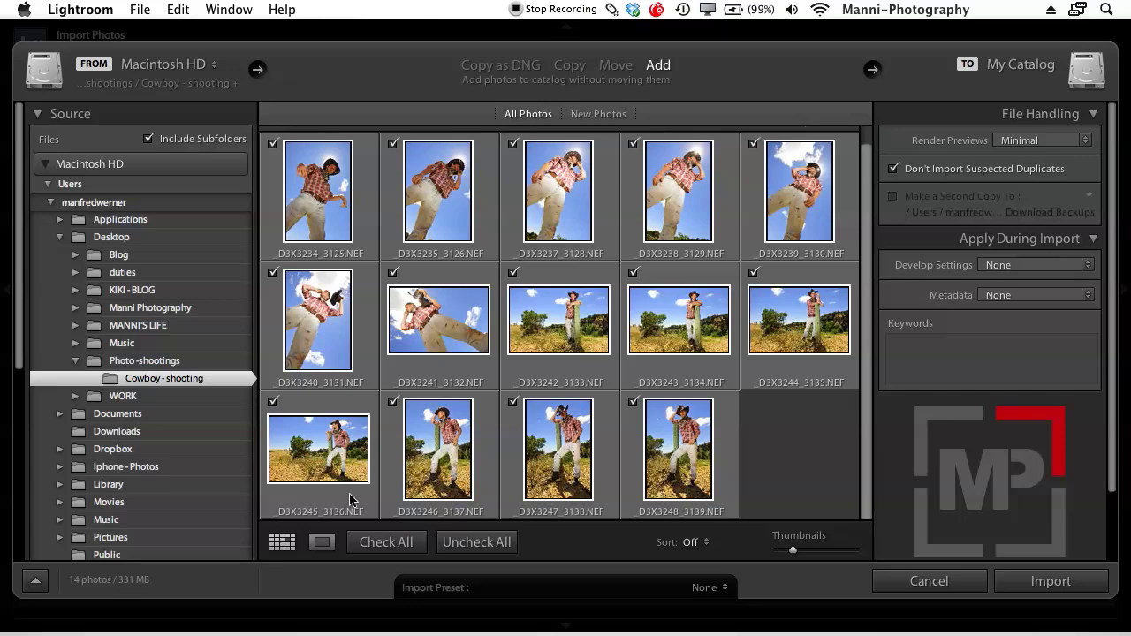
Return to Grid view, then Uncheck All and Check All so all 14 photos are marked
click(283, 543)
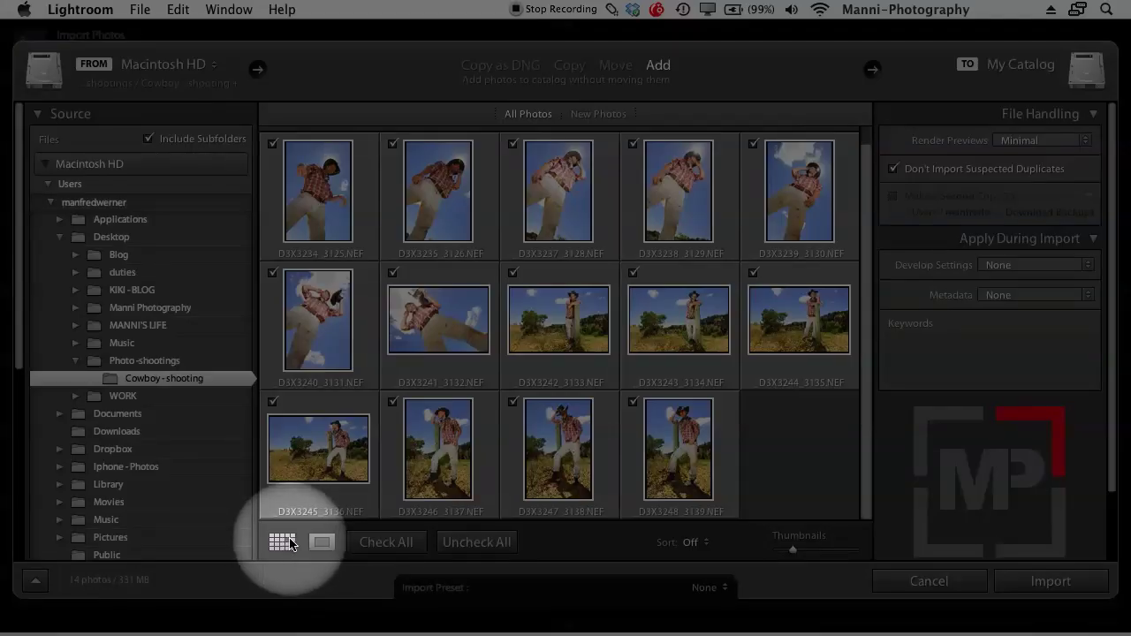
click(322, 542)
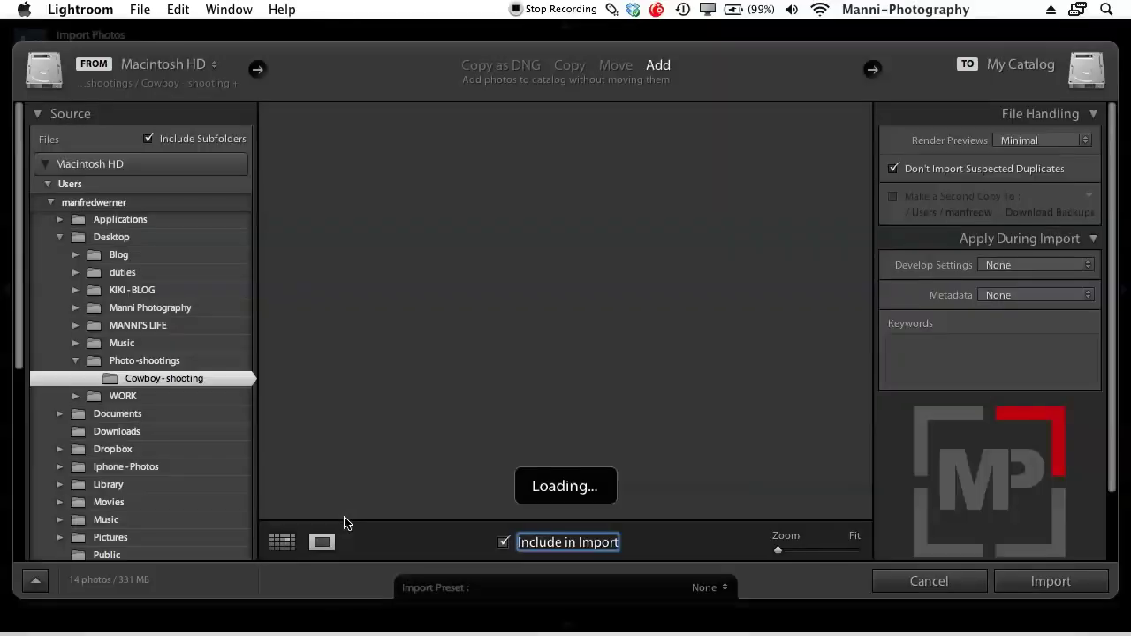
click(282, 543)
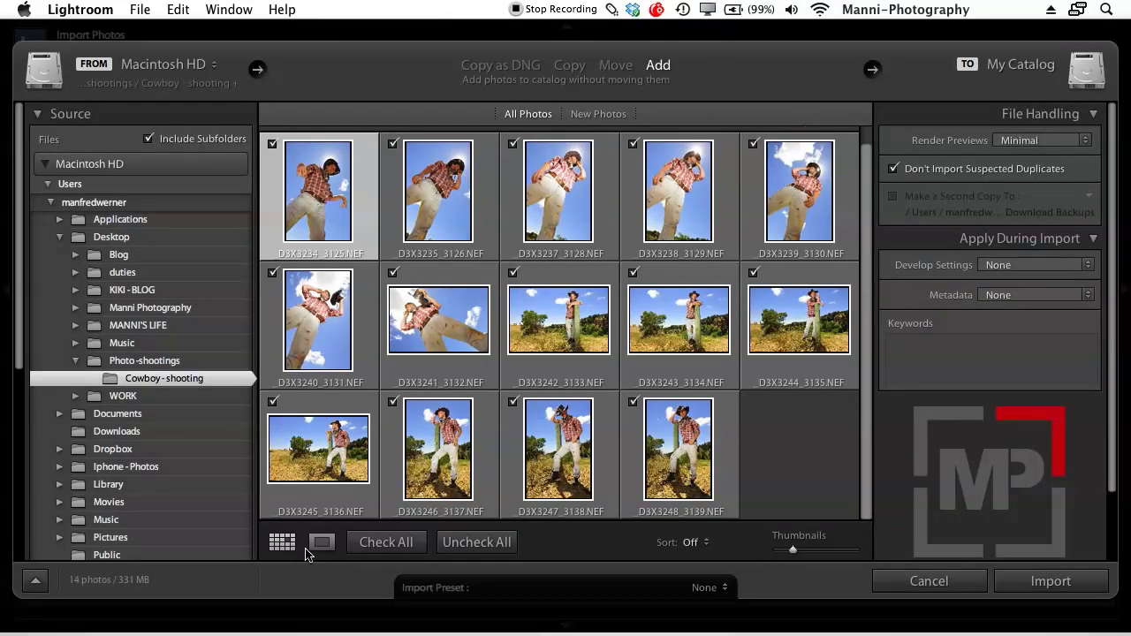
click(493, 548)
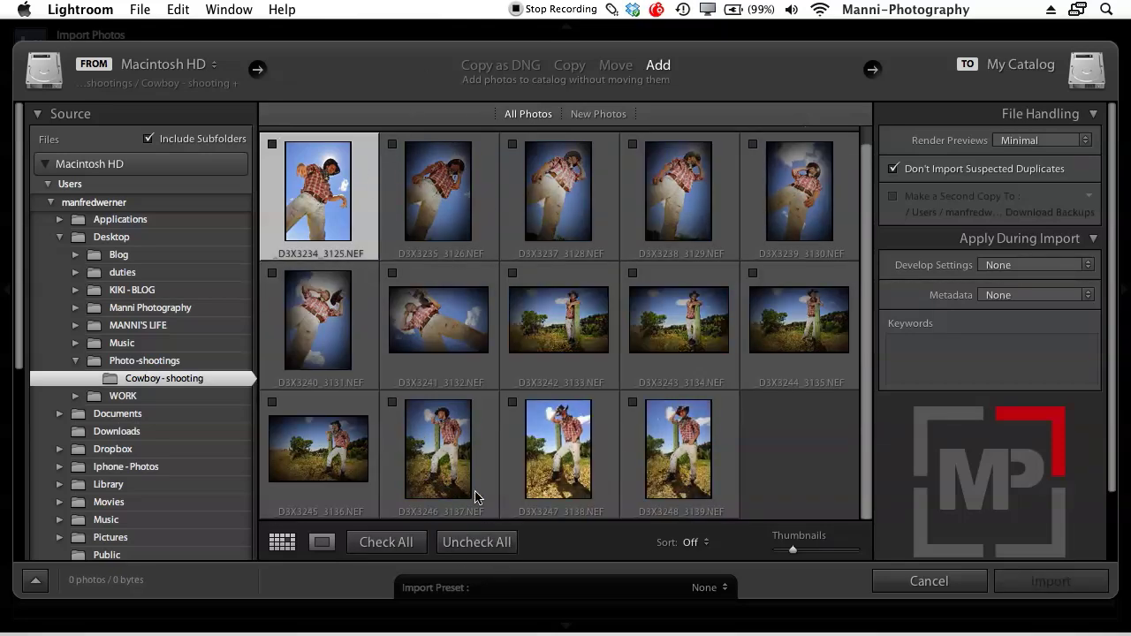
click(387, 543)
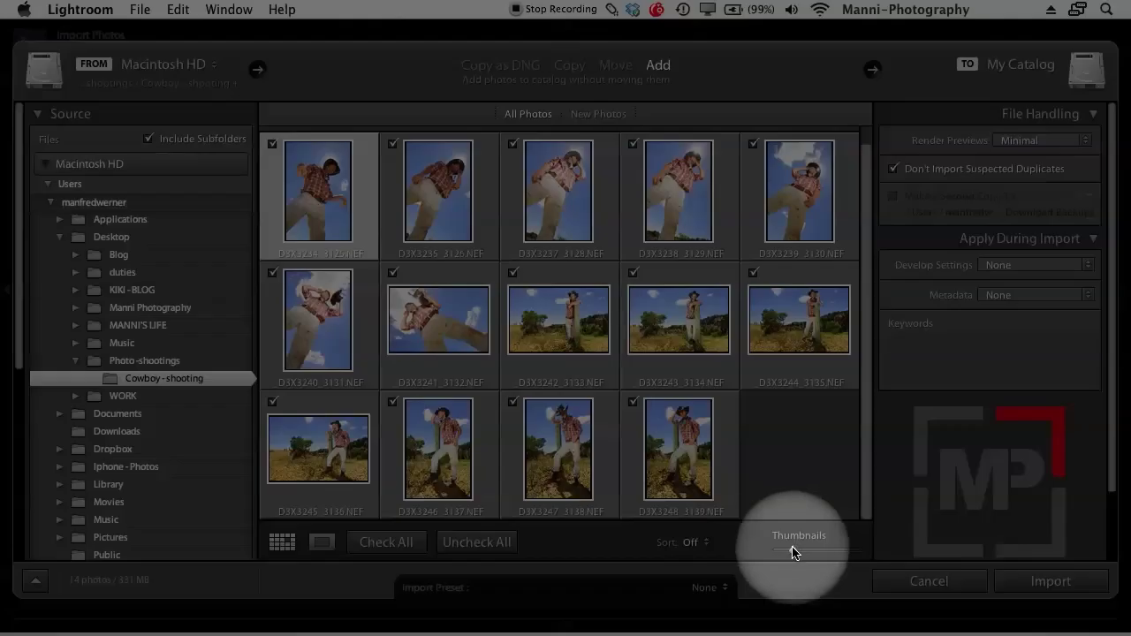
Shrink the import thumbnails to fit all 14 photos in two rows and show the Render Previews options
drag(793, 550, 780, 554)
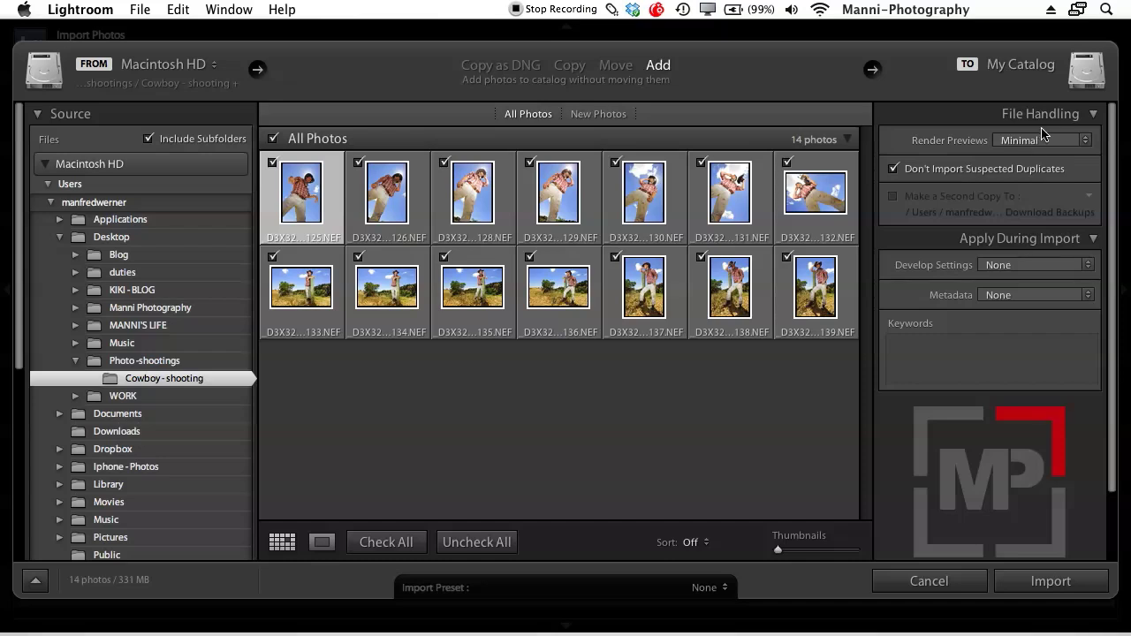
click(1061, 140)
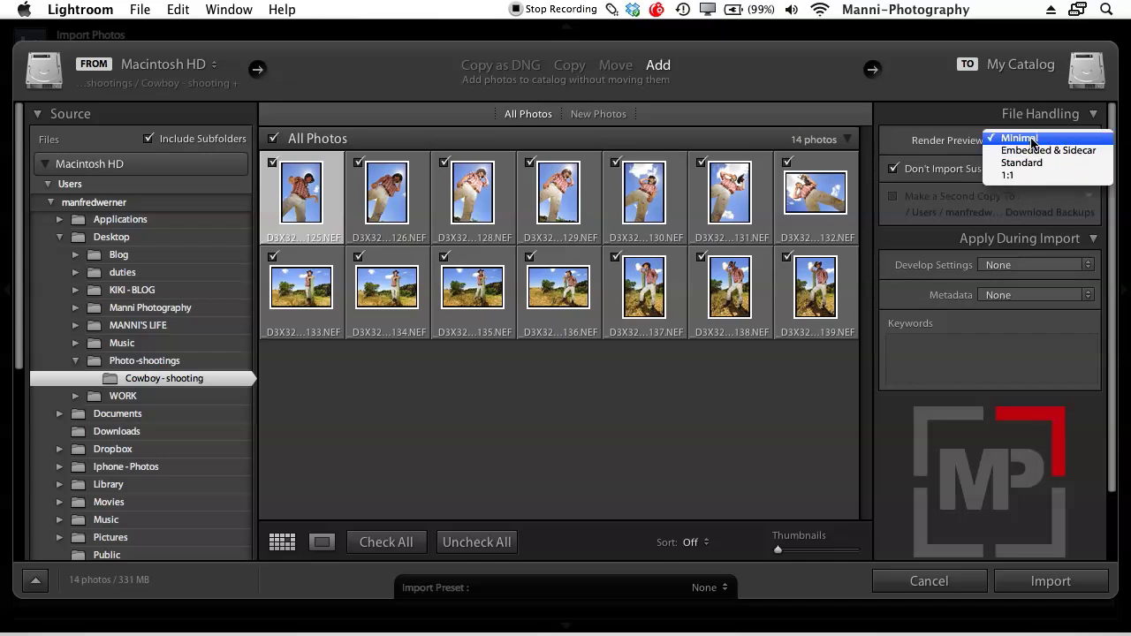
Keep Minimal previews and leave Don't Import Suspected Duplicates checked
click(1033, 142)
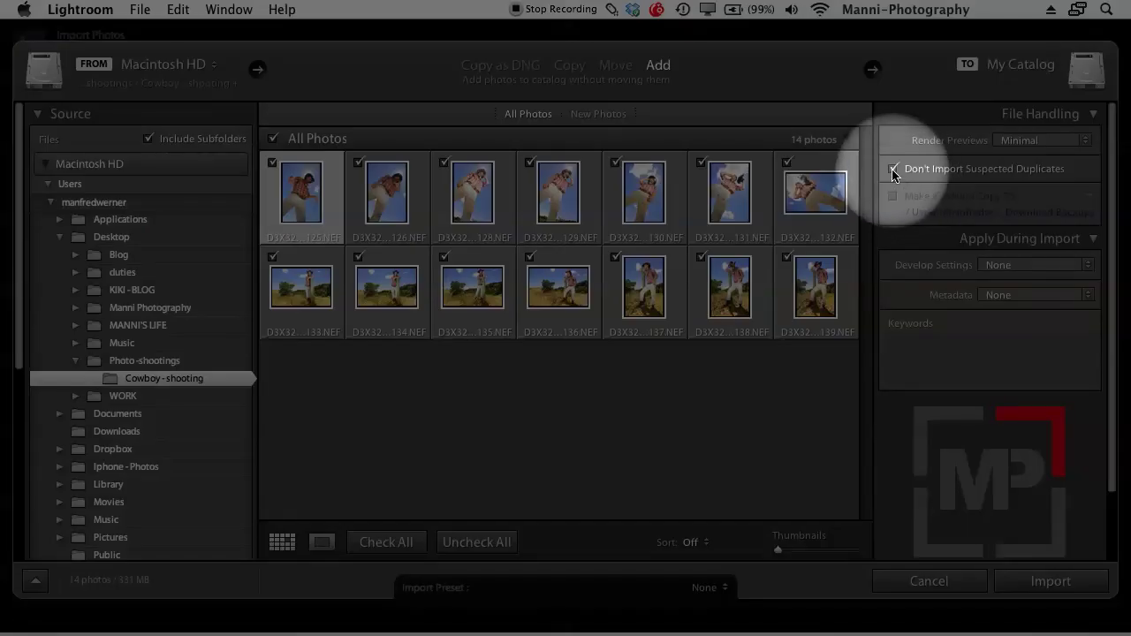
click(892, 170)
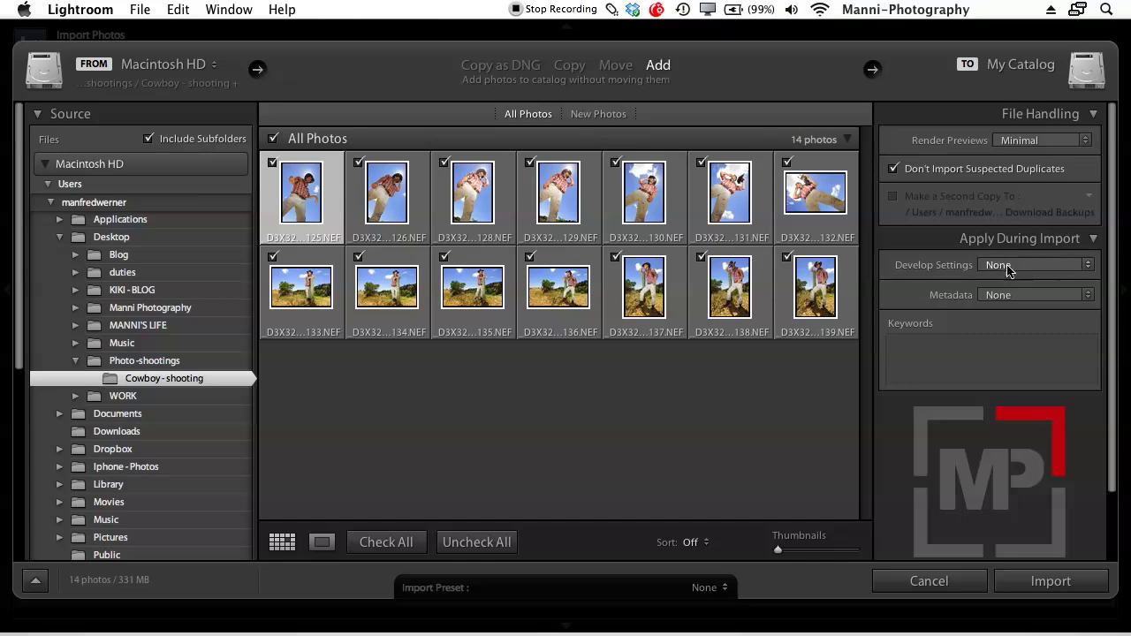
click(1009, 267)
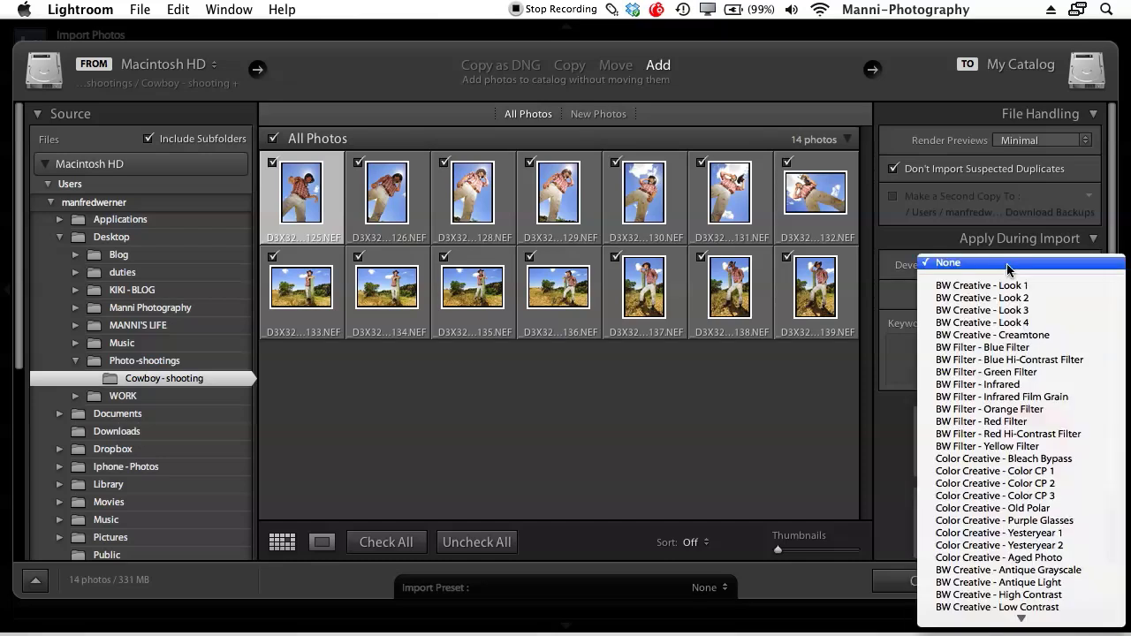
scroll(1021, 477, down, 3)
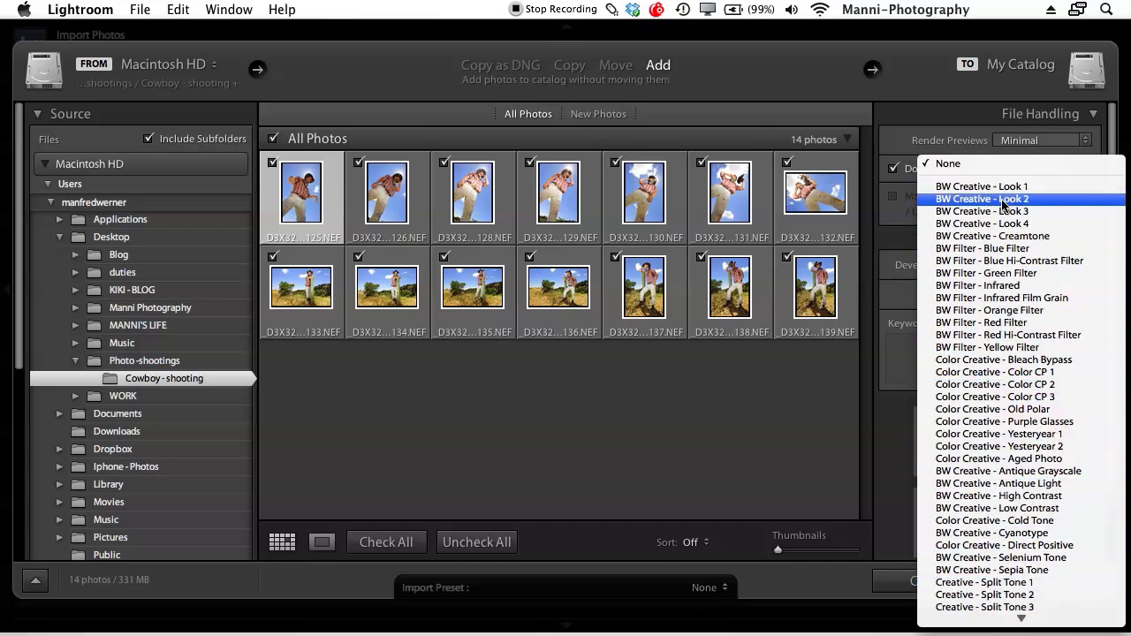
scroll(990, 607, down, 3)
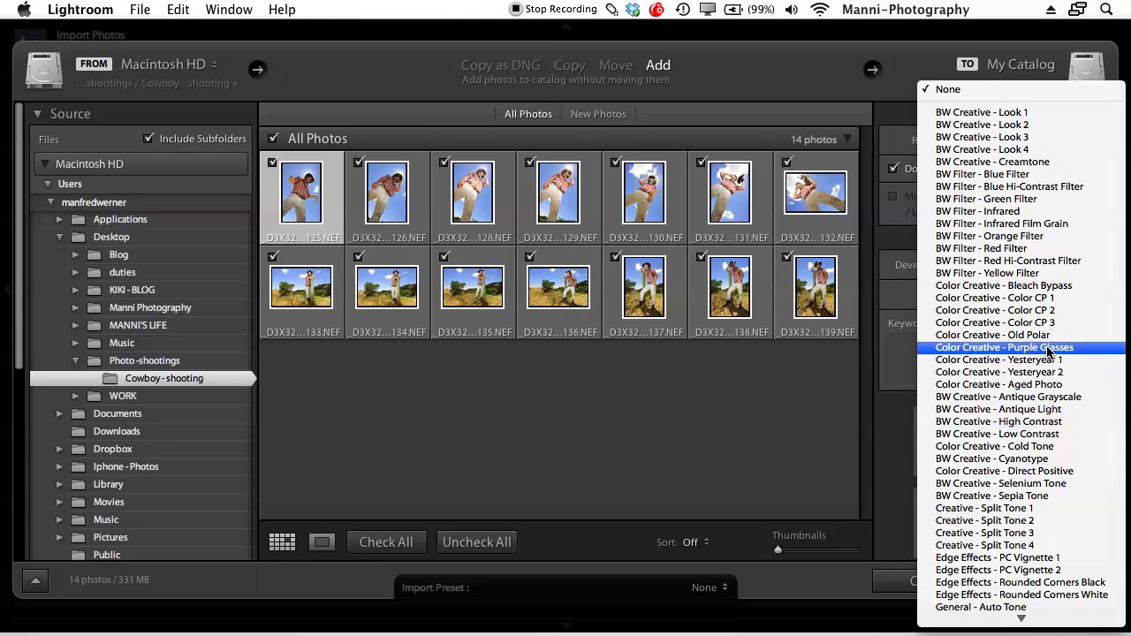
click(963, 88)
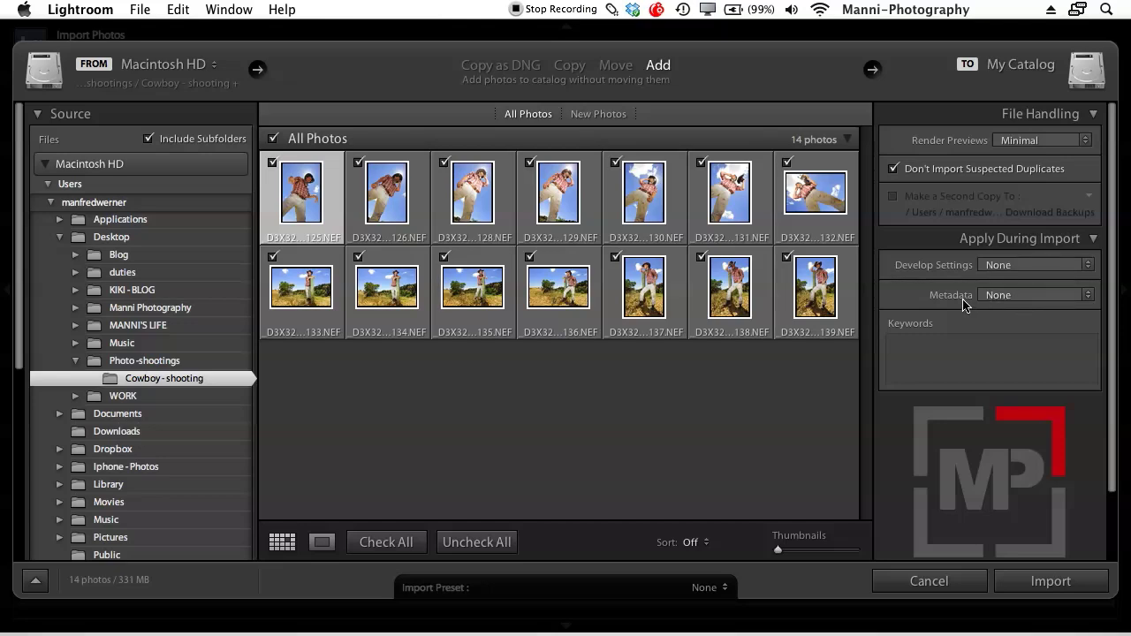
Choose New... from the Apply During Import Metadata menu and move the preset dialog aside
click(1010, 296)
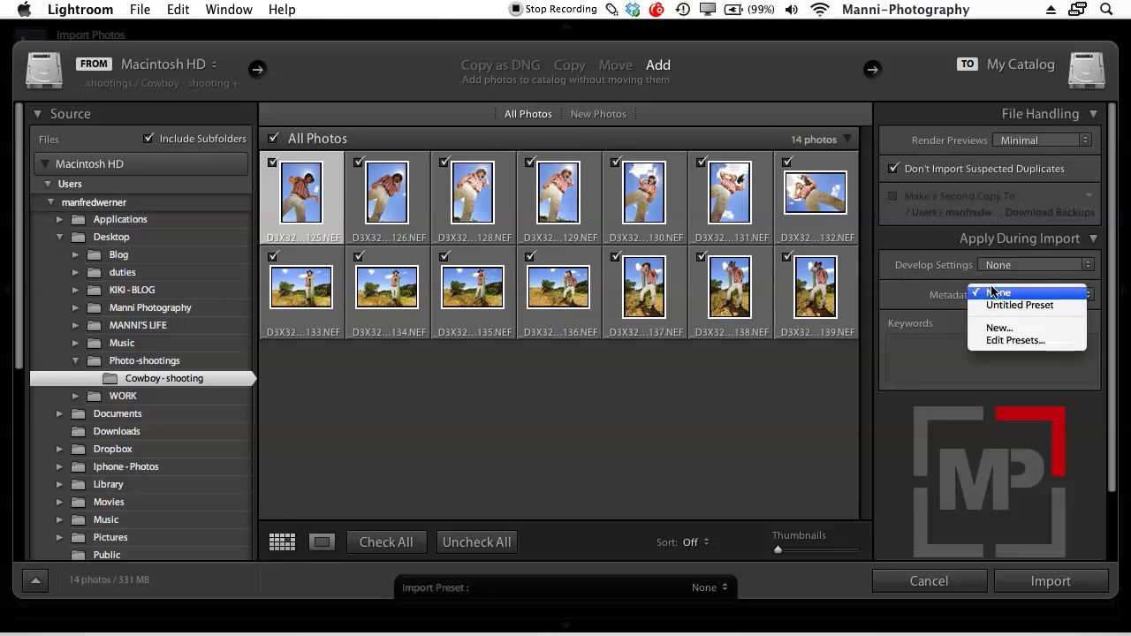
click(1010, 331)
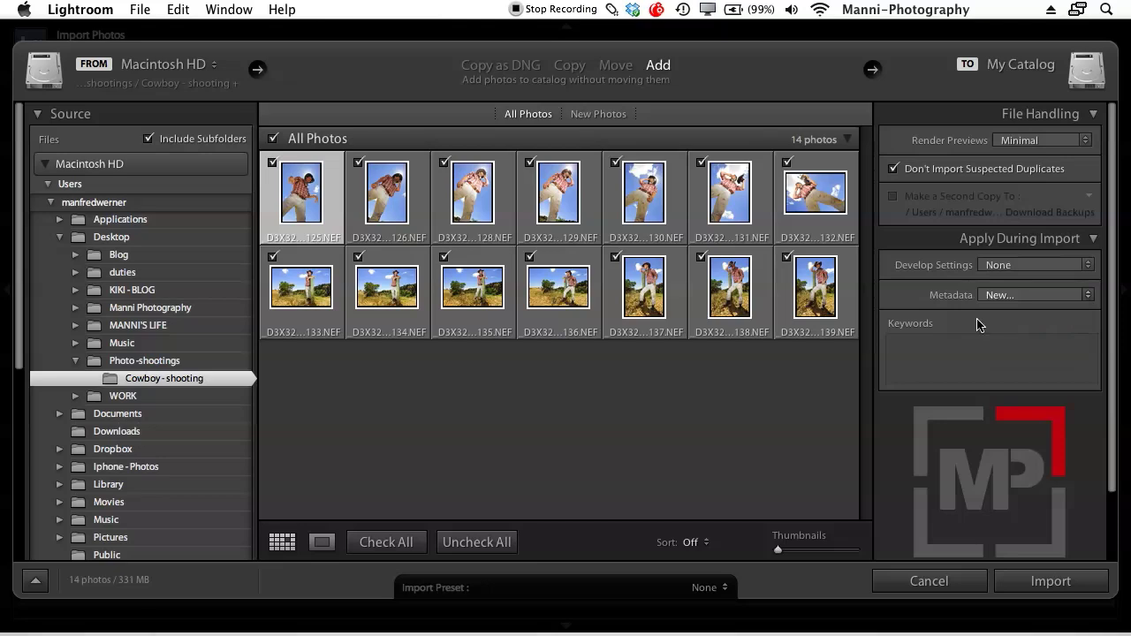
drag(539, 64, 583, 31)
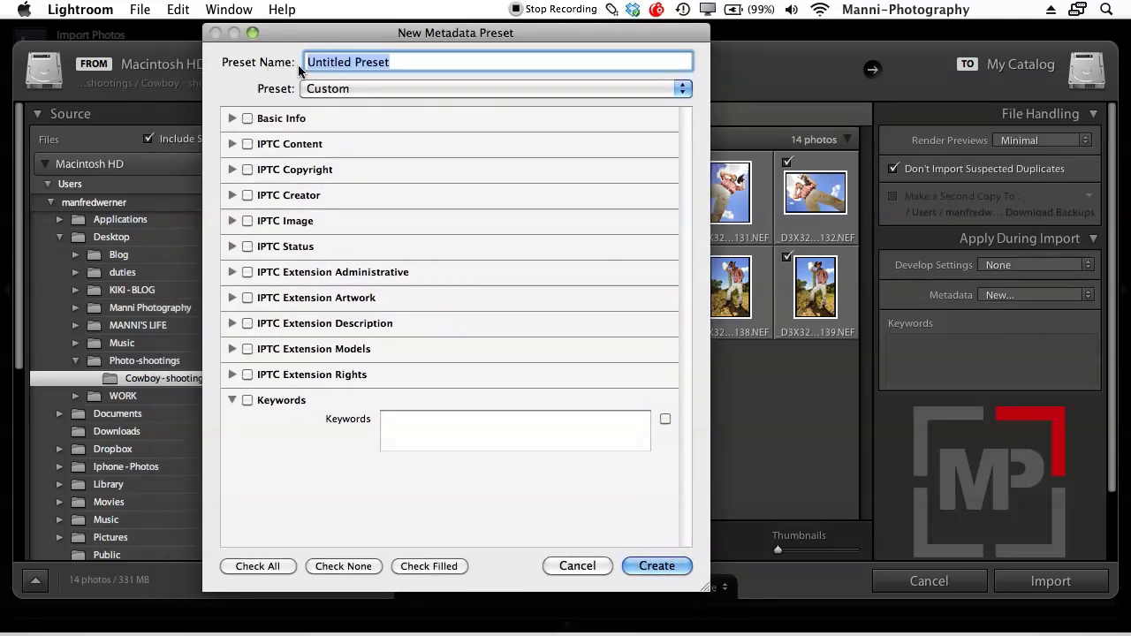
Name the metadata preset 'Manniphotography copywrite' and save it as preset 'manniphotography copywrite'
click(329, 62)
triple_click(328, 62)
key(BackSpace)
text(Manni)
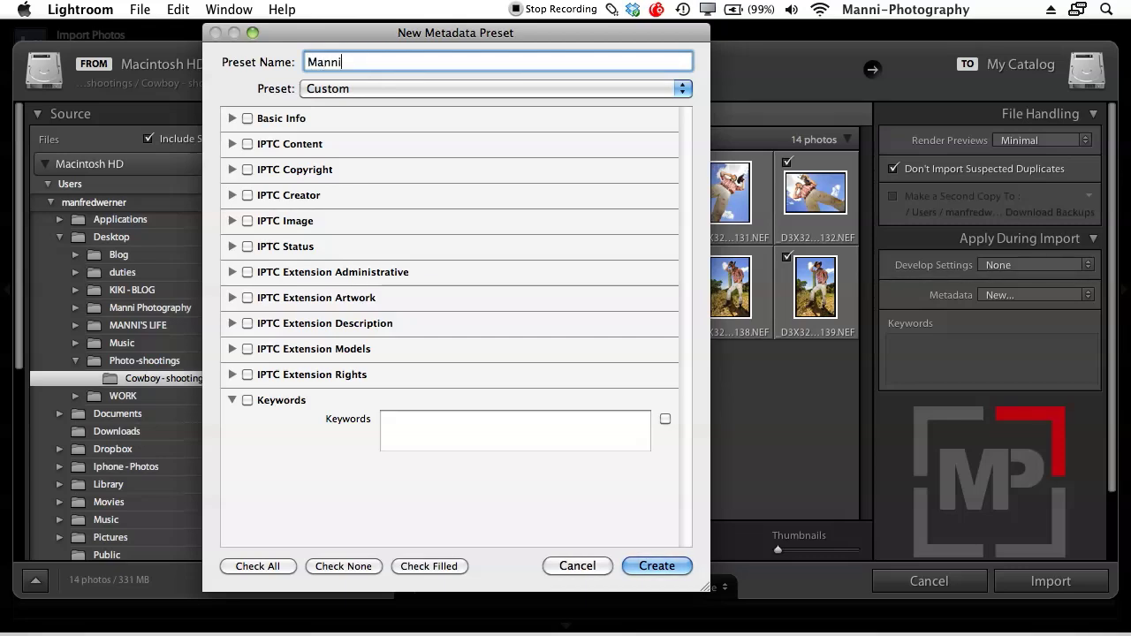
text(photography copywrite)
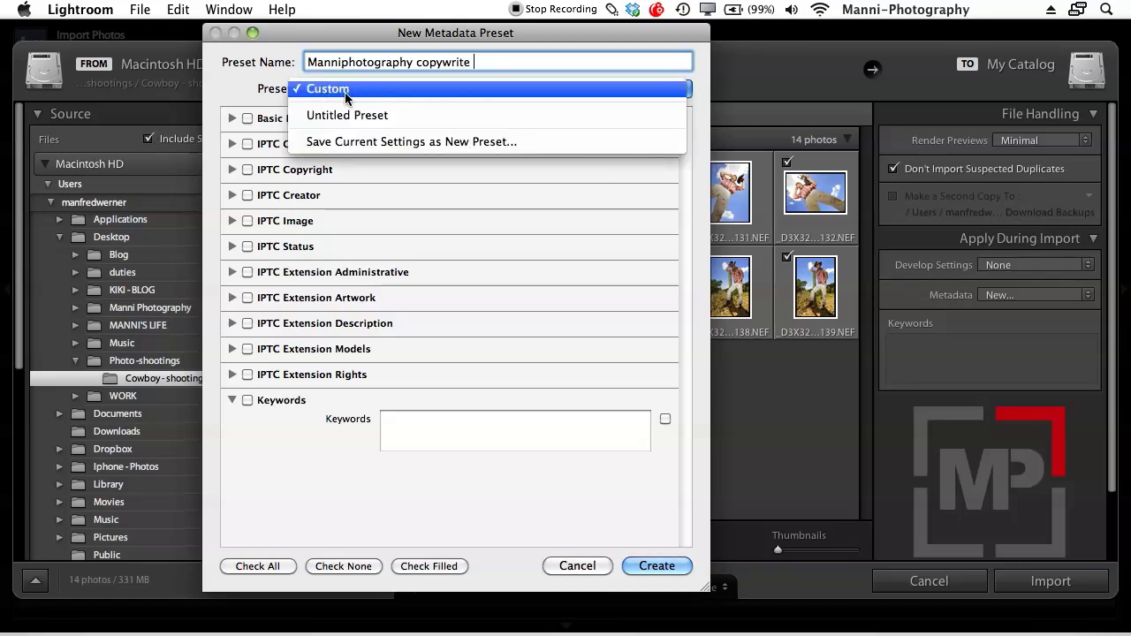
click(389, 142)
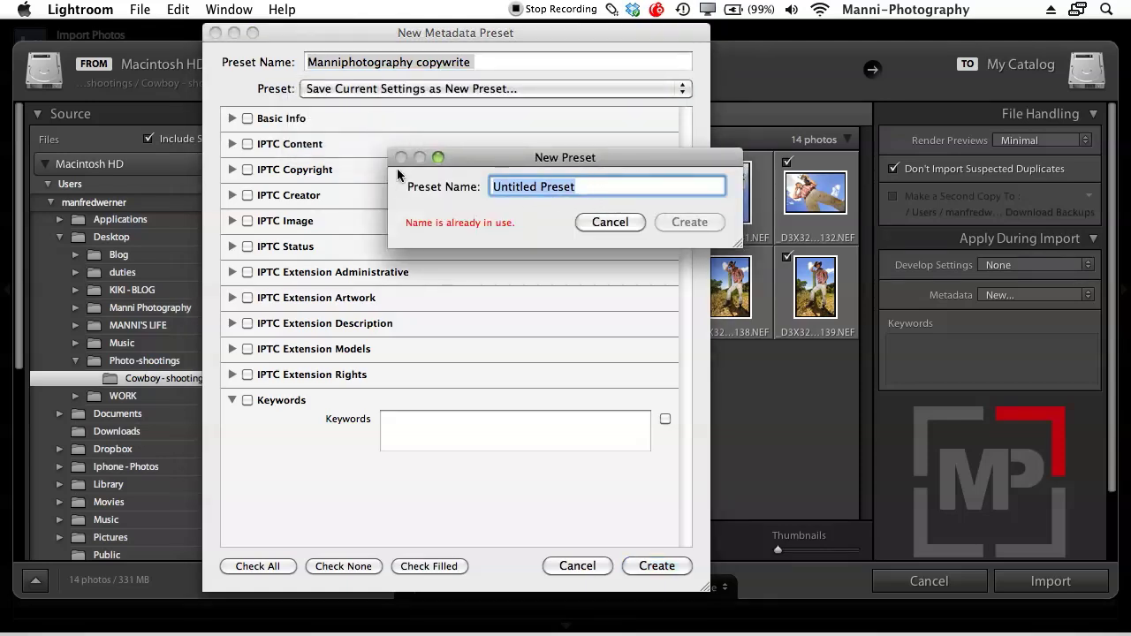
text(manniphotog)
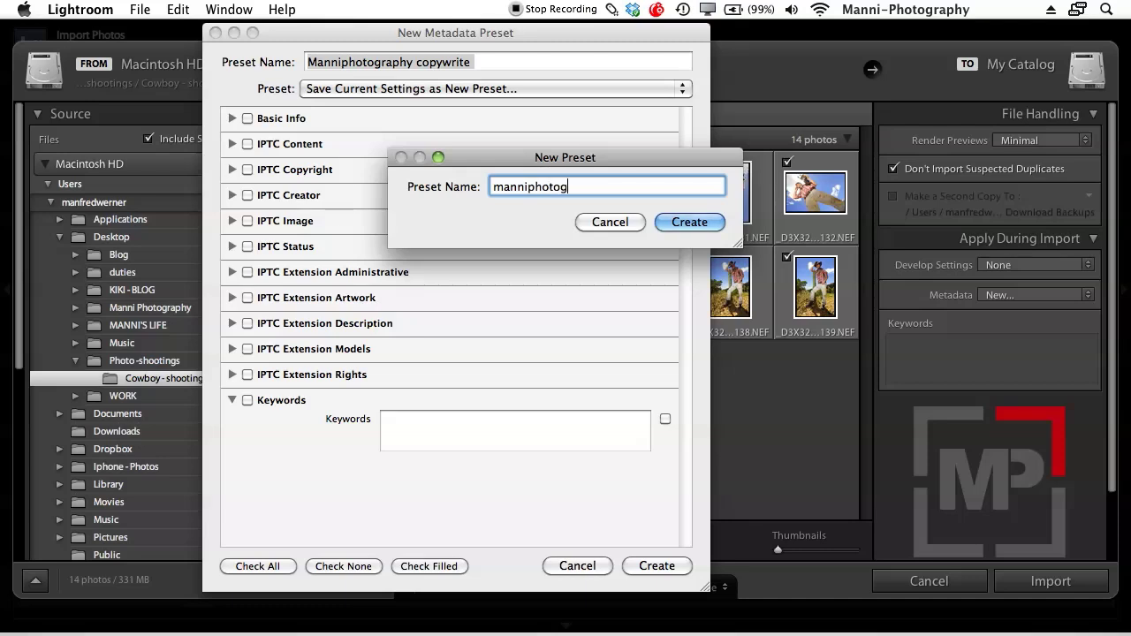
text(raphy copywrite)
click(691, 221)
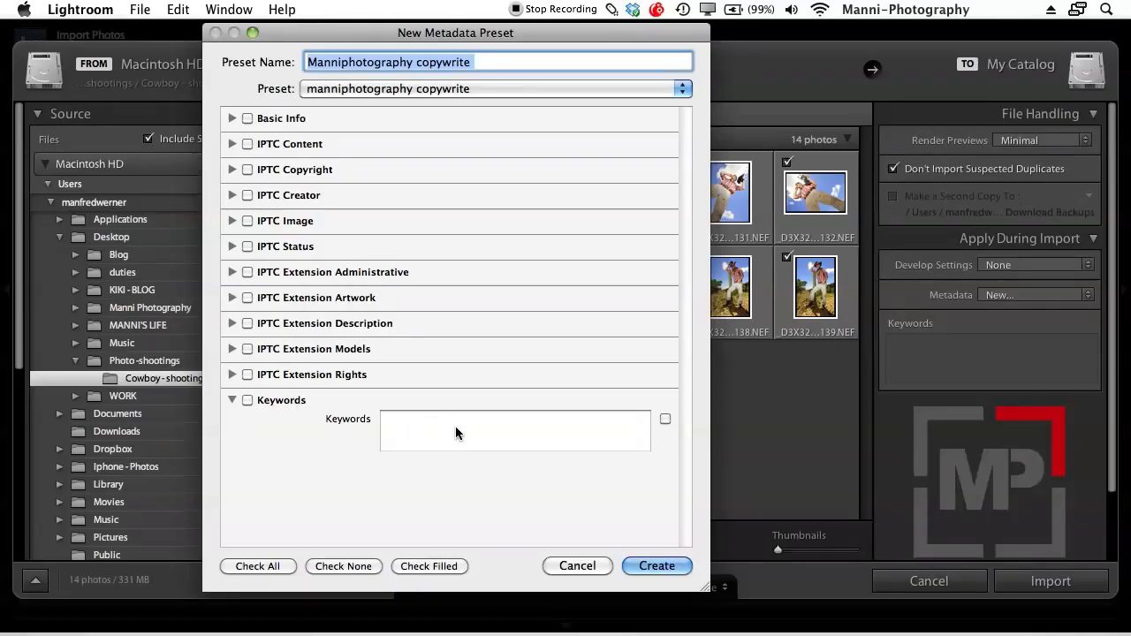
Add the keyword 'Manniphotography' and enter the photographer's name as the Basic Info Copy Name
click(389, 440)
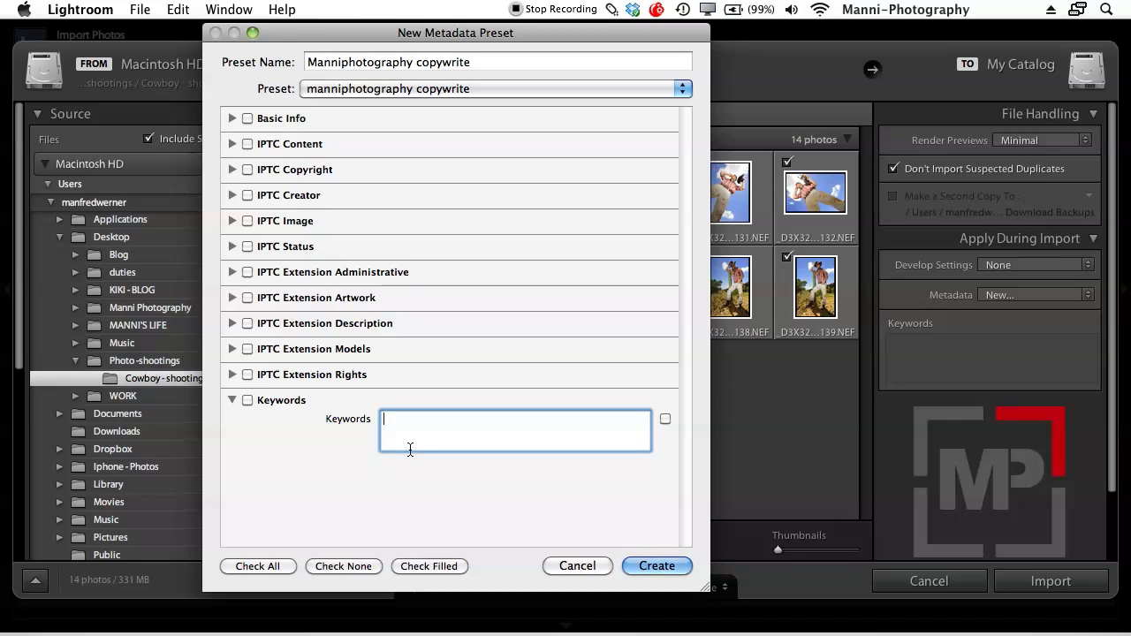
text(Manniphotography)
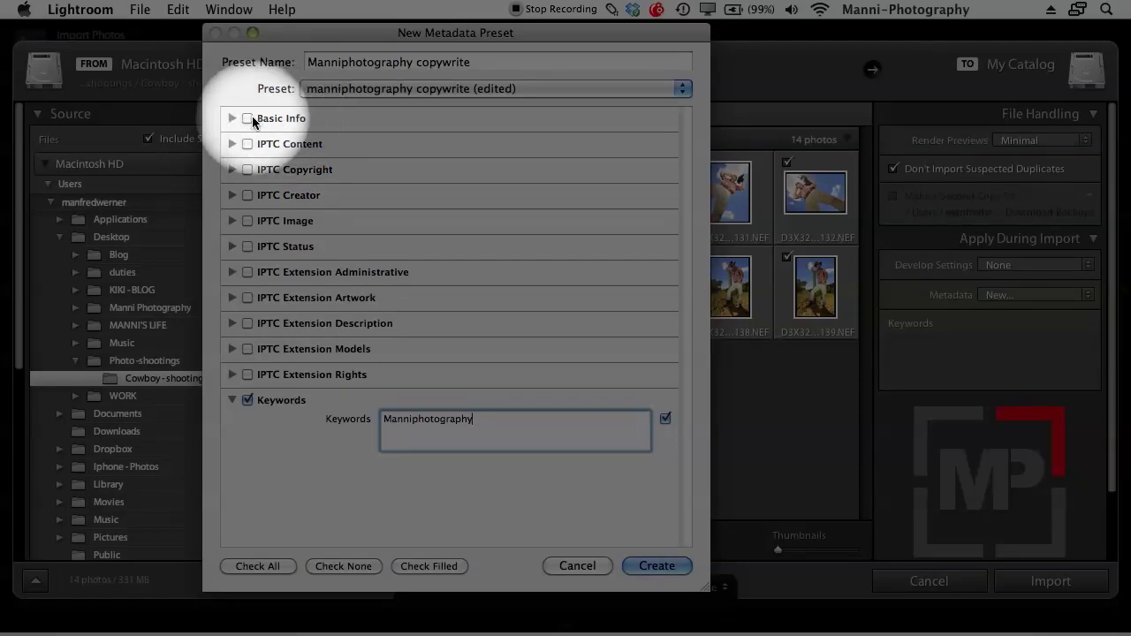
click(234, 117)
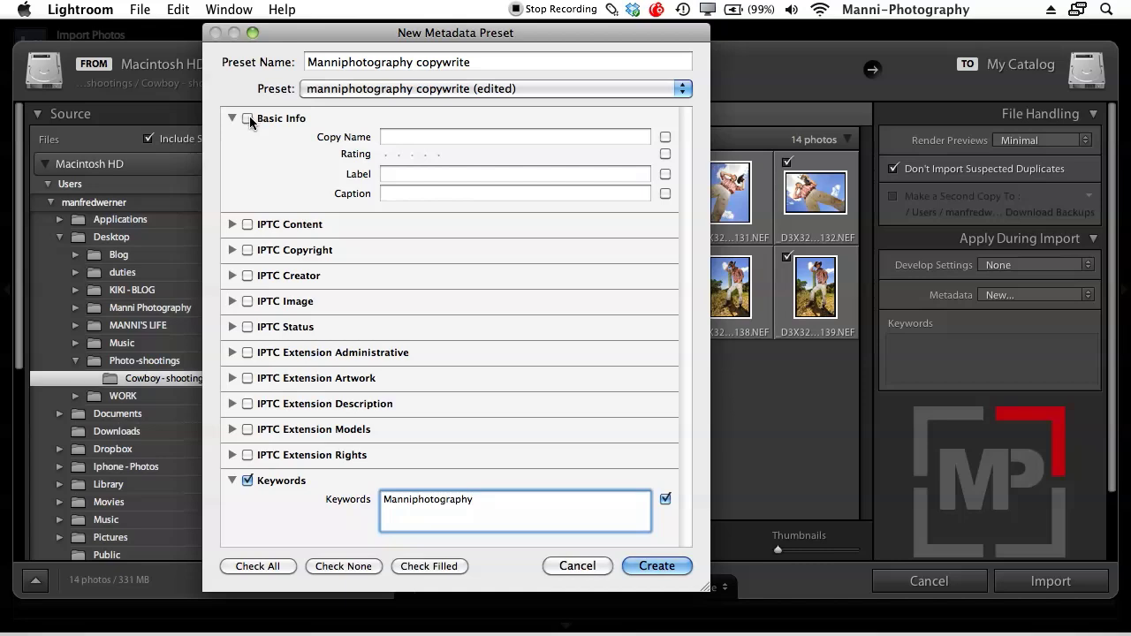
click(249, 118)
click(249, 118)
click(248, 118)
click(399, 137)
text(Manfred werner)
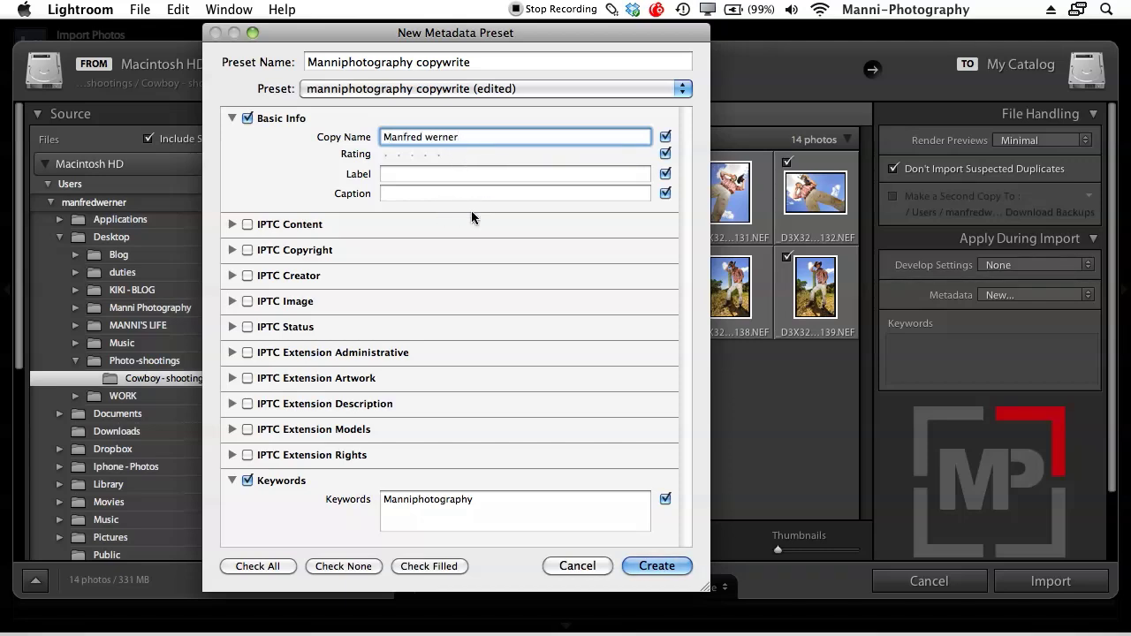
click(232, 117)
click(233, 143)
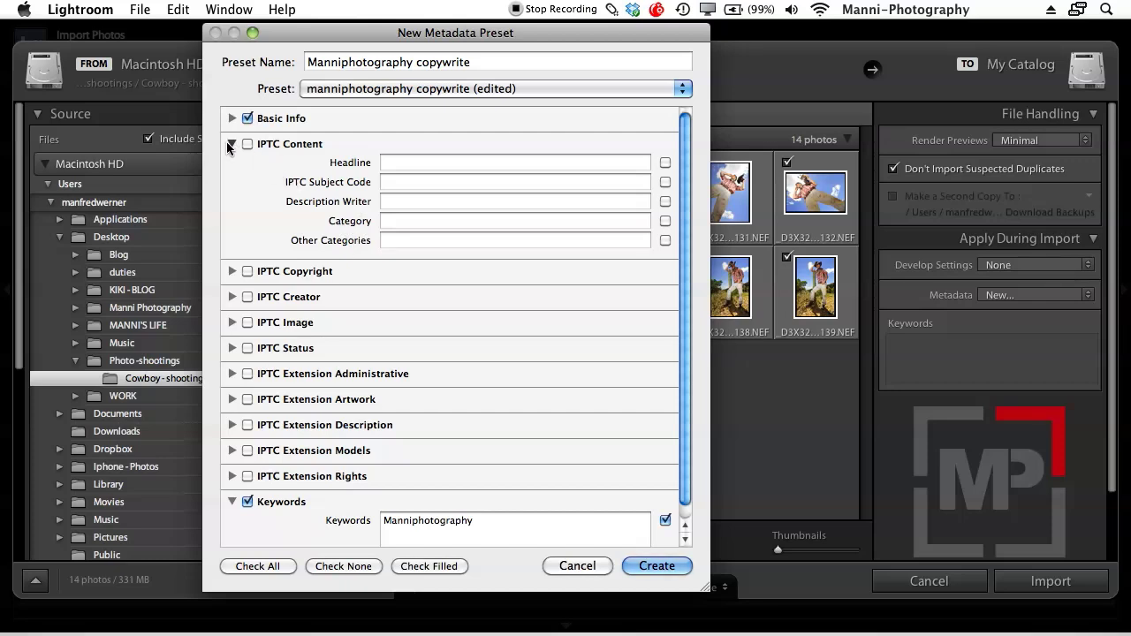
Include IPTC Copyright in the preset with copyright 'Manniphotography' and status Copyrighted
click(231, 144)
click(233, 170)
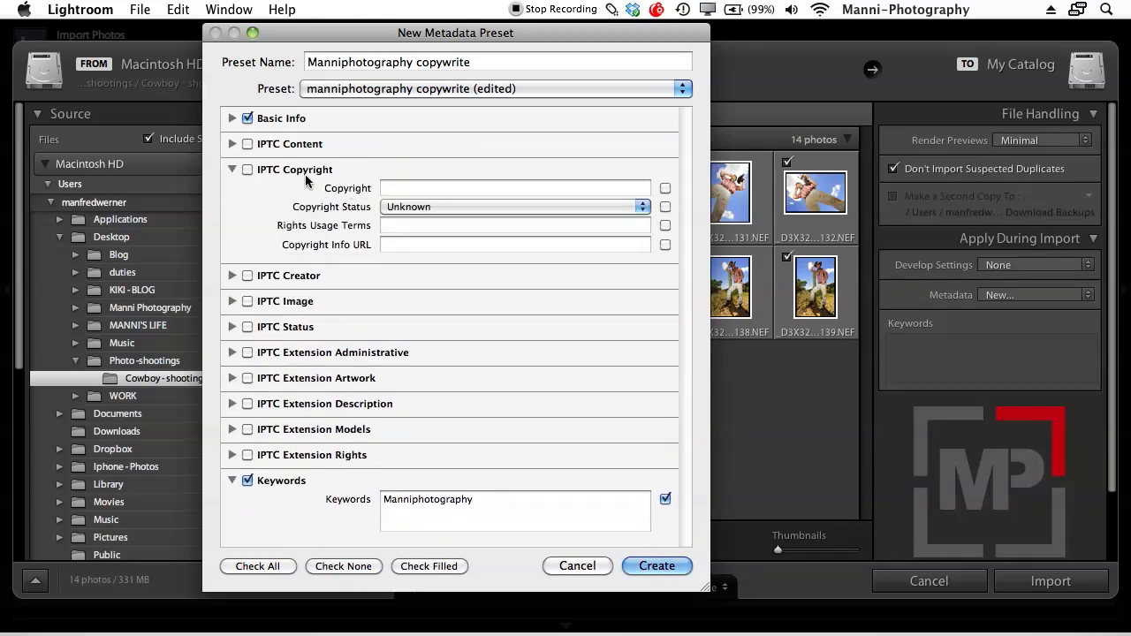
click(247, 169)
click(430, 187)
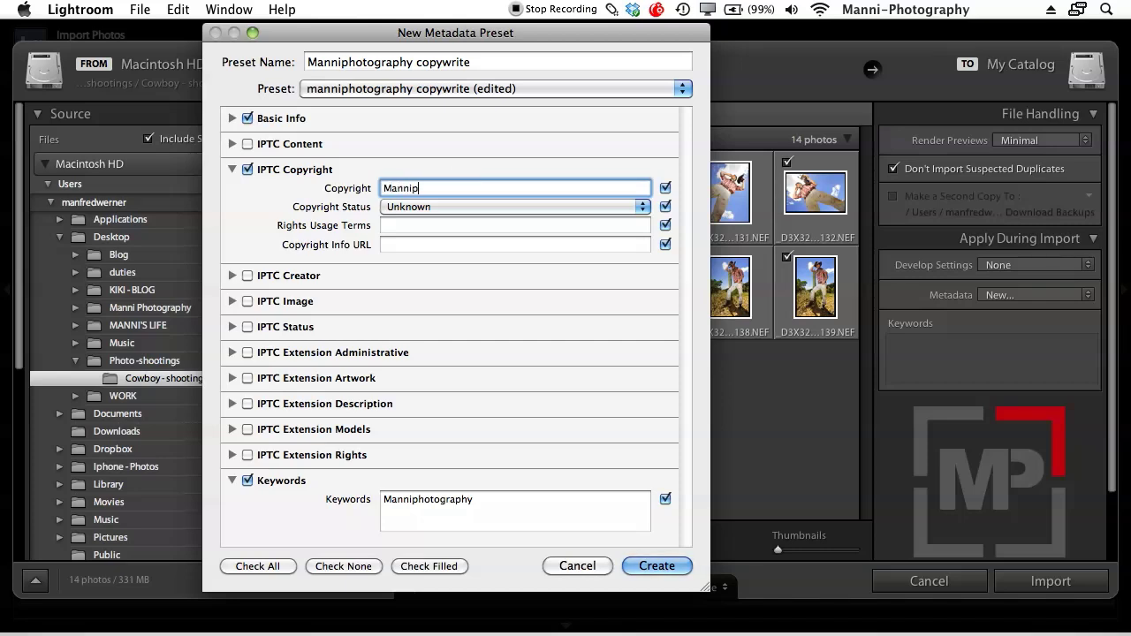
text(Manniphotograp)
click(424, 211)
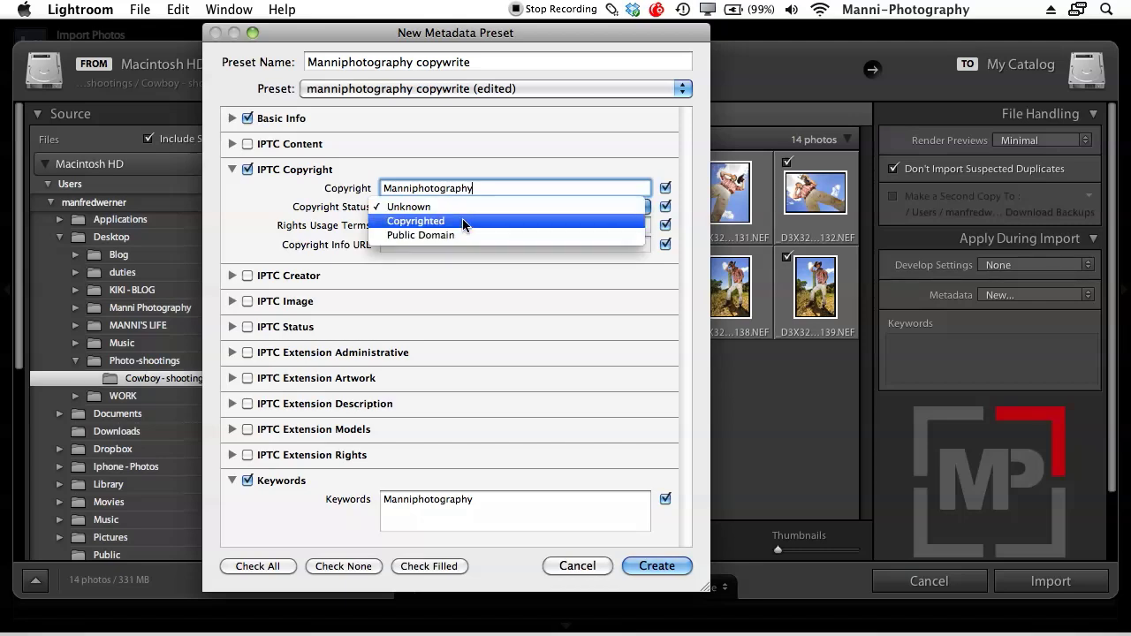
click(461, 220)
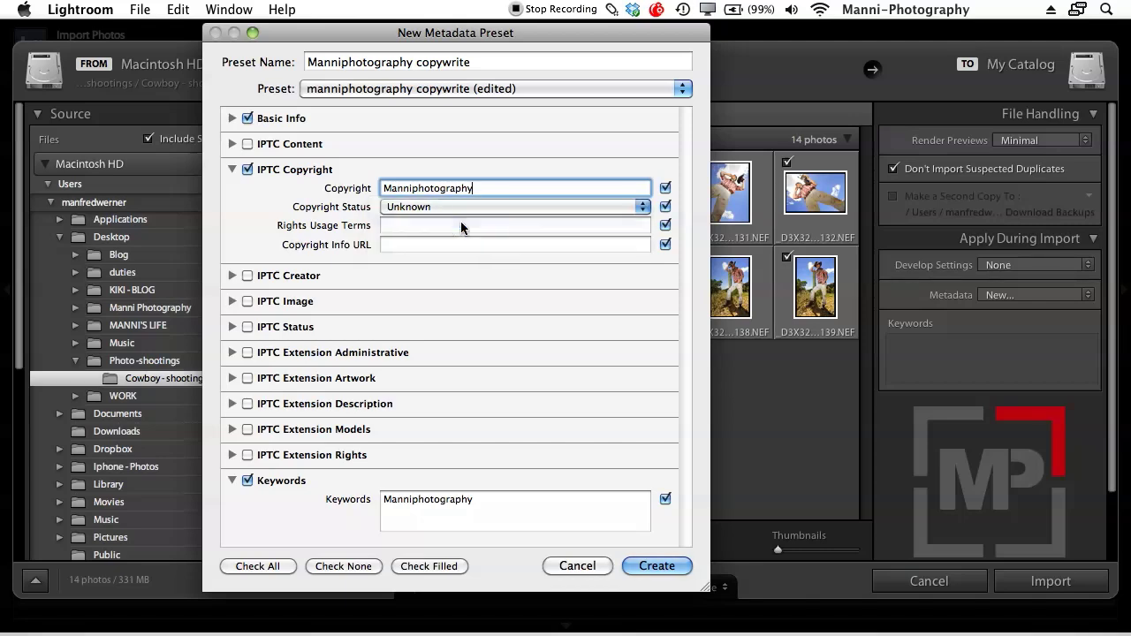
click(395, 245)
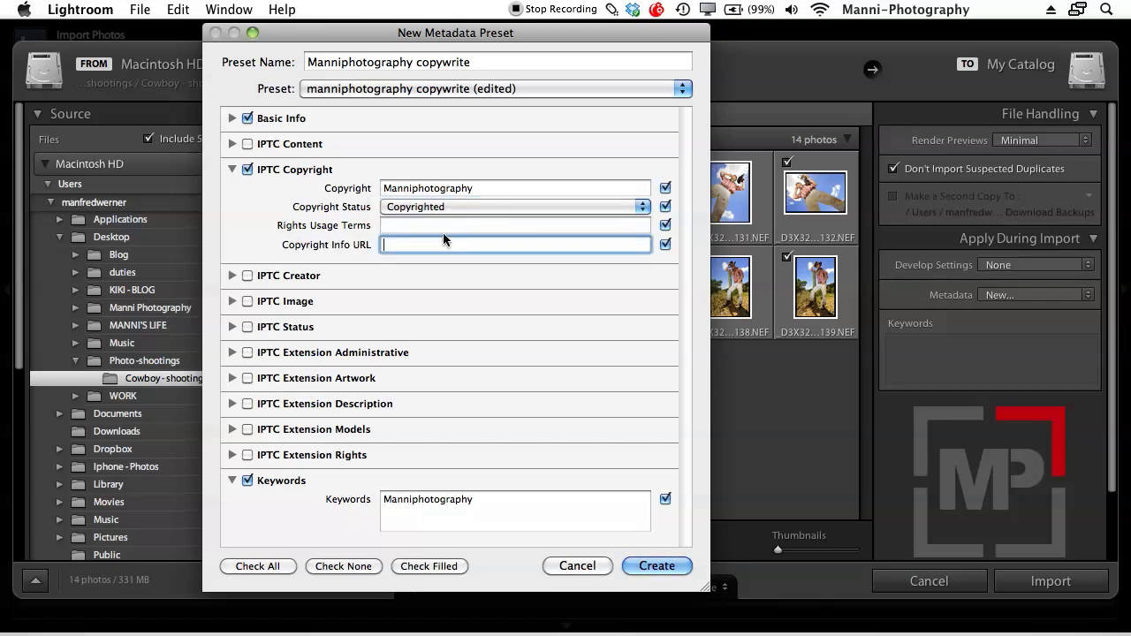
text(www.manniphotography.co.za)
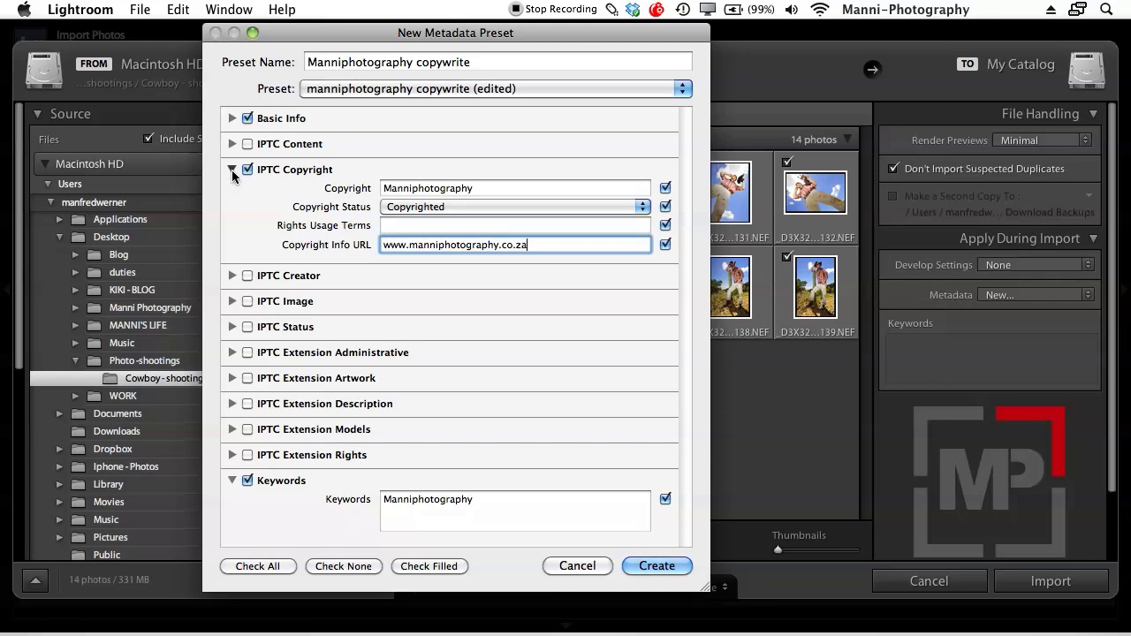
click(232, 170)
Enter the creator's name and the city Cape town in IPTC Creator
click(232, 195)
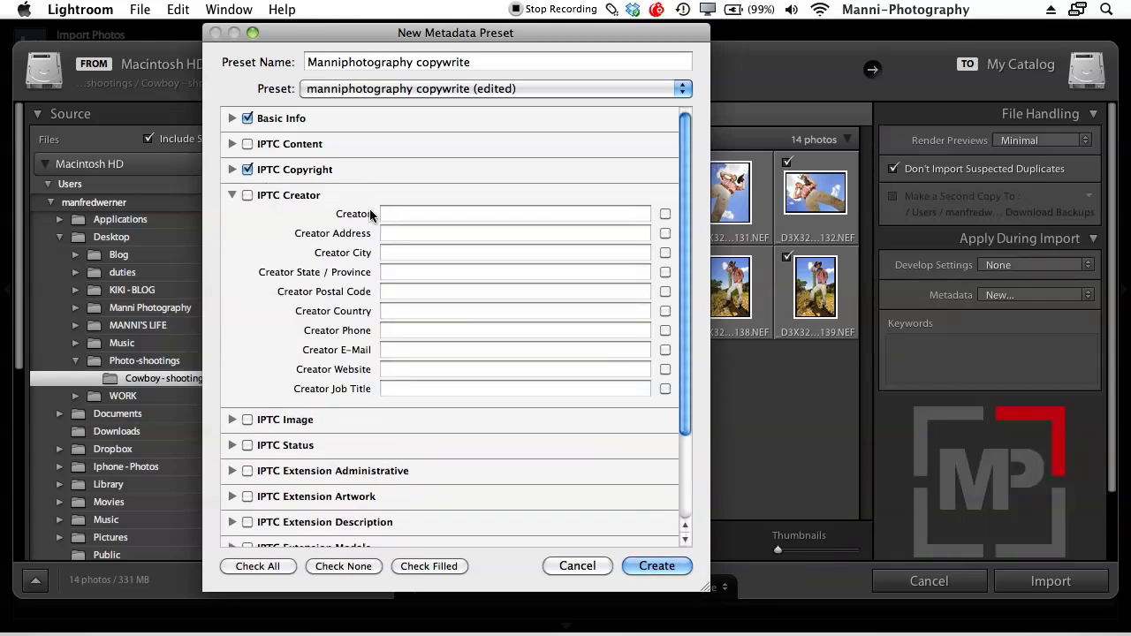
click(450, 215)
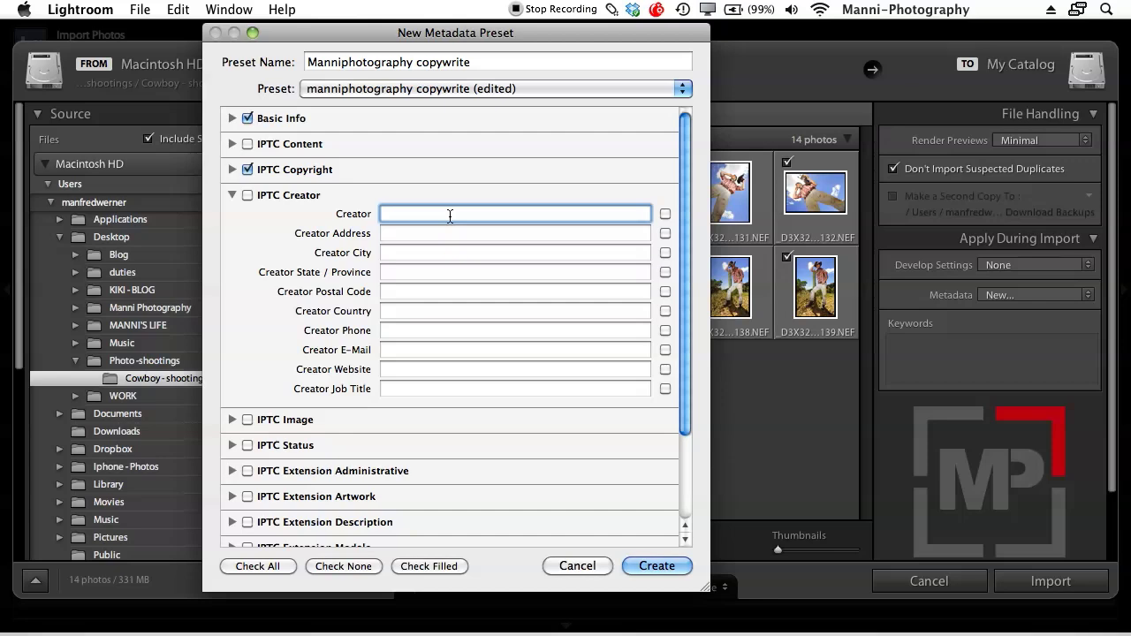
text(Manfred werner)
click(456, 273)
click(409, 254)
text(Cape town)
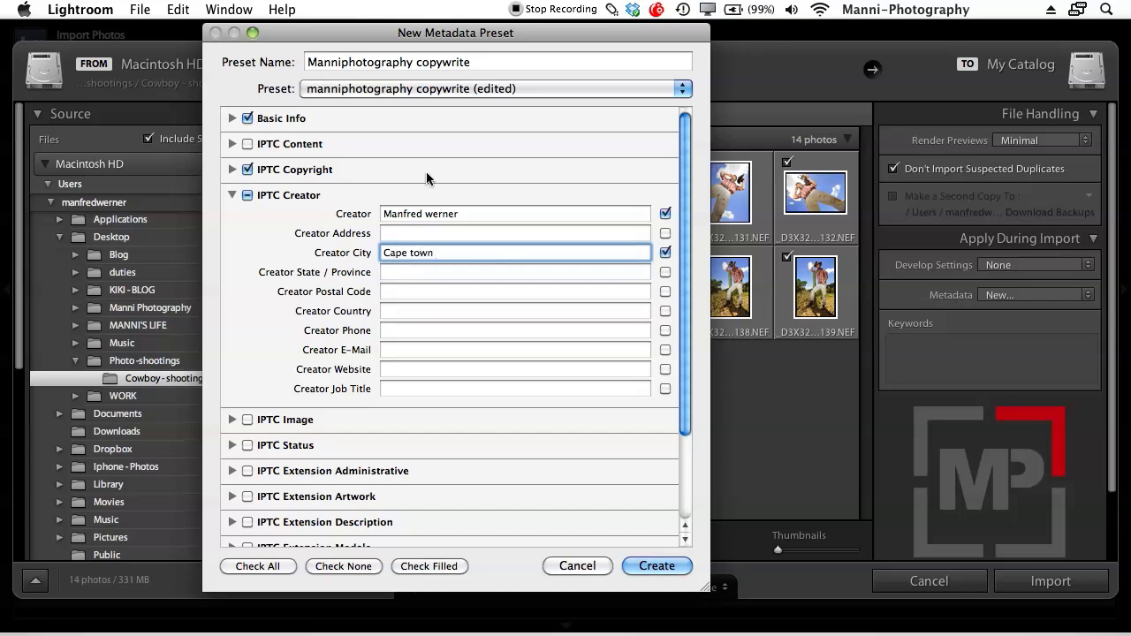
click(399, 354)
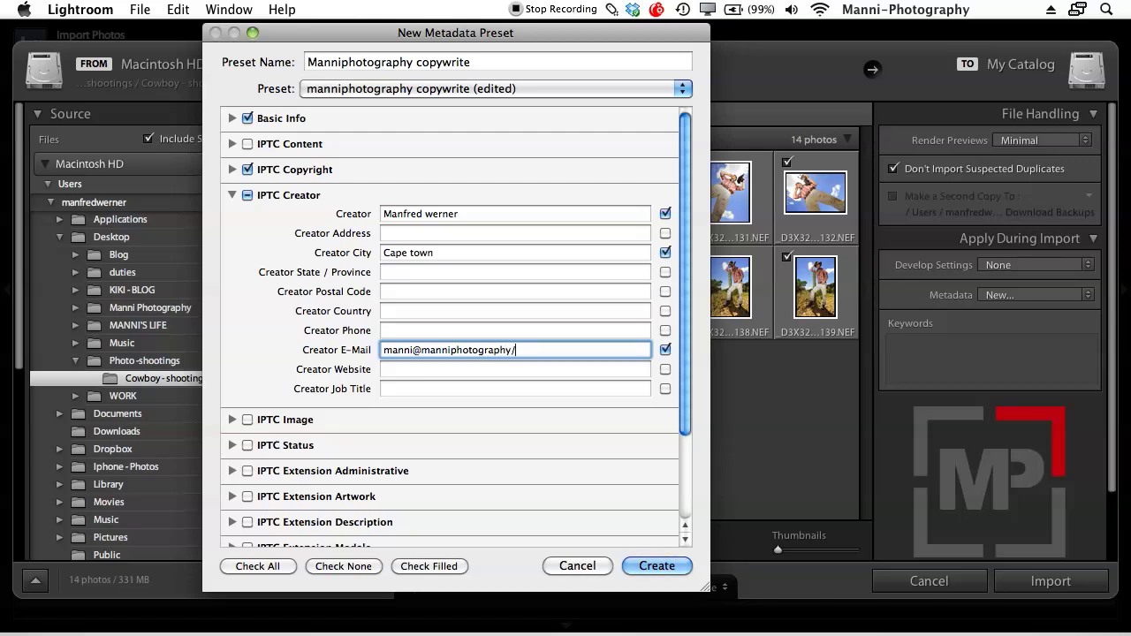
drag(421, 350, 561, 350)
key(super+c)
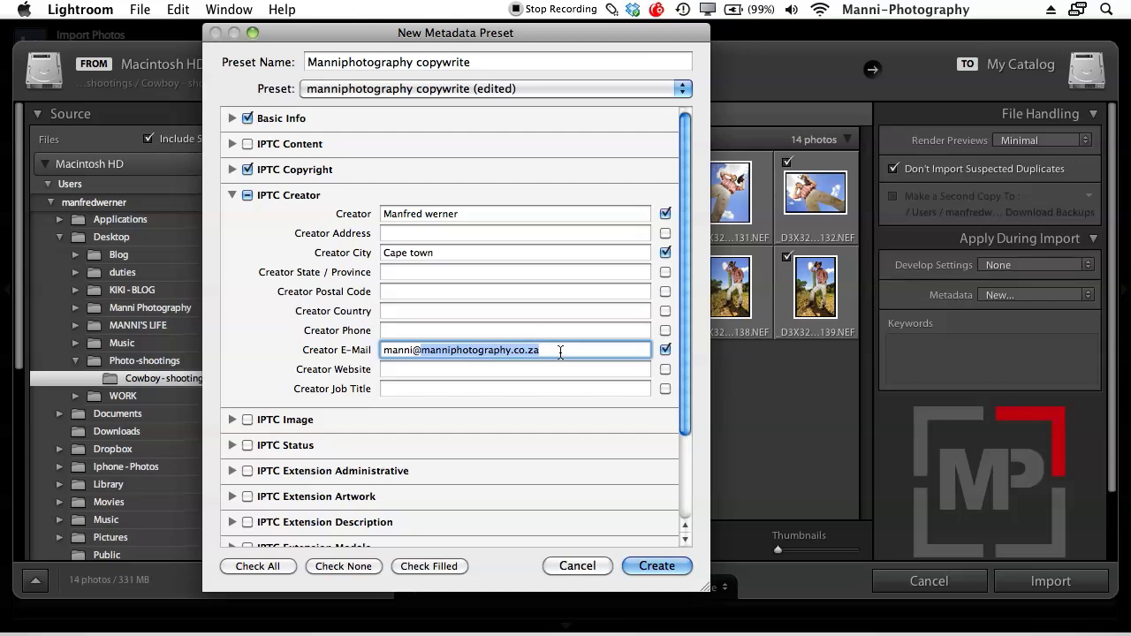
click(524, 370)
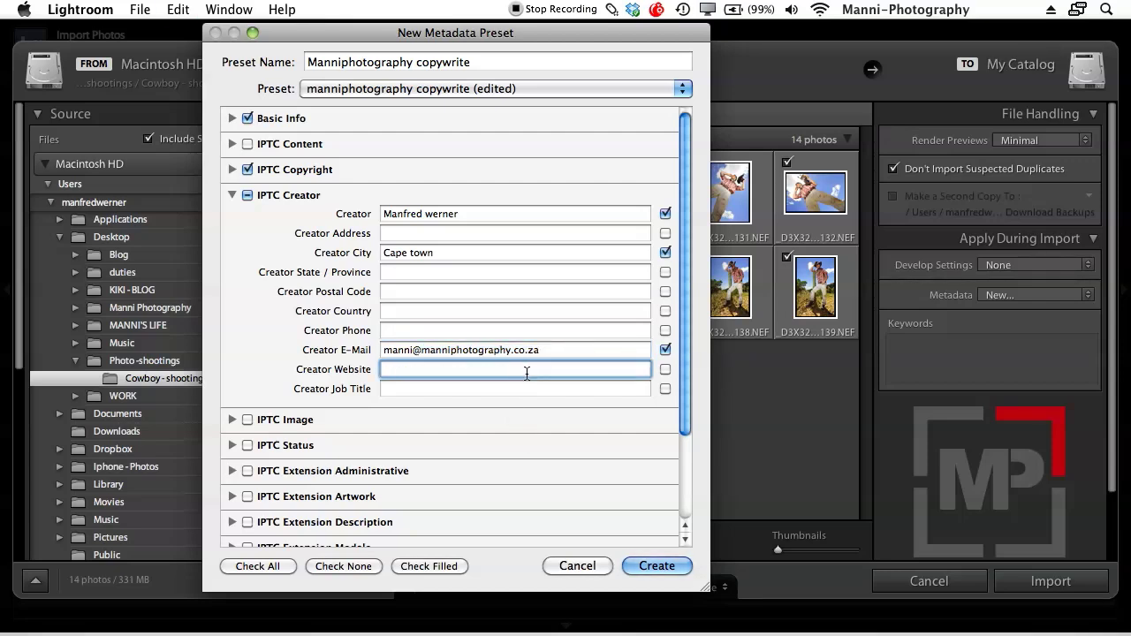
key(super+v)
drag(502, 369, 382, 369)
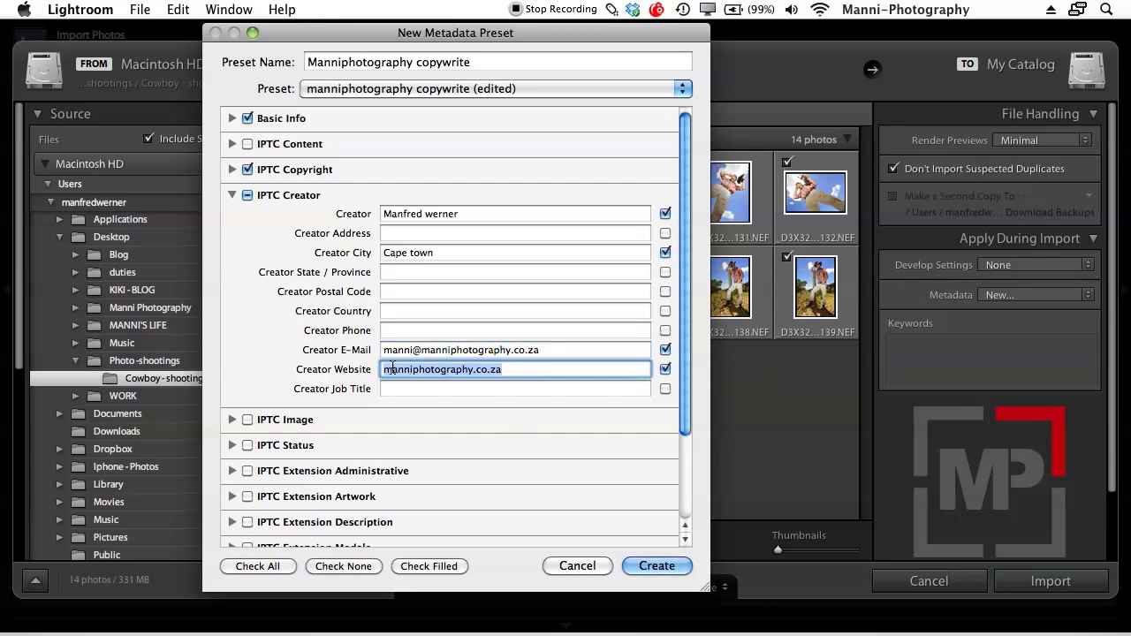
key(Left)
text(www.)
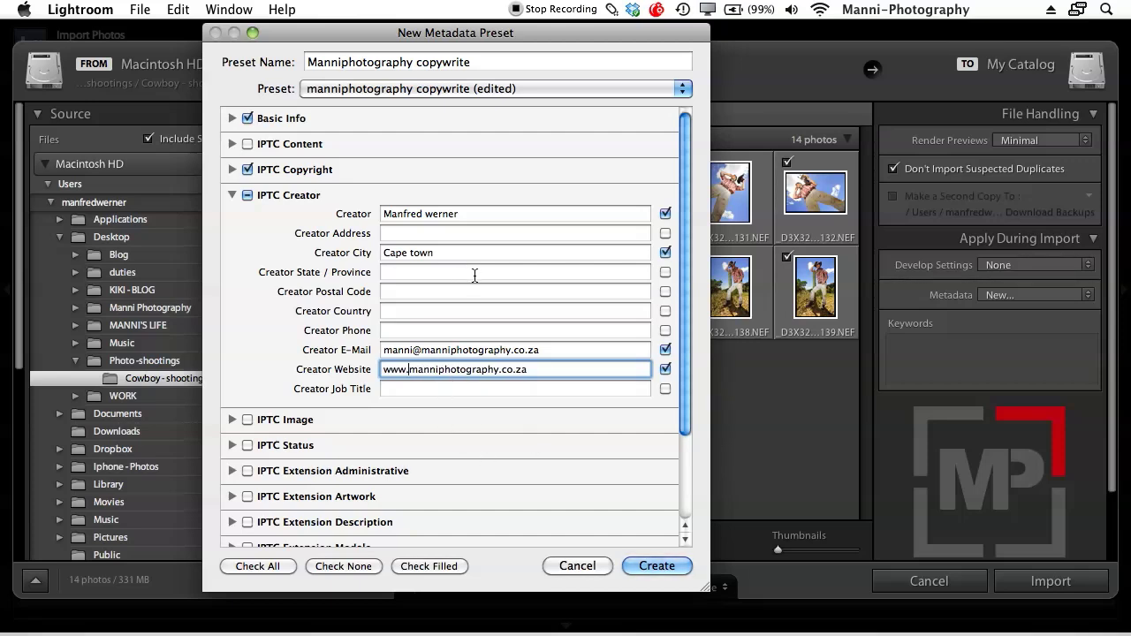
Collapse IPTC Creator and briefly review the IPTC Image and IPTC Status sections
click(232, 195)
click(231, 221)
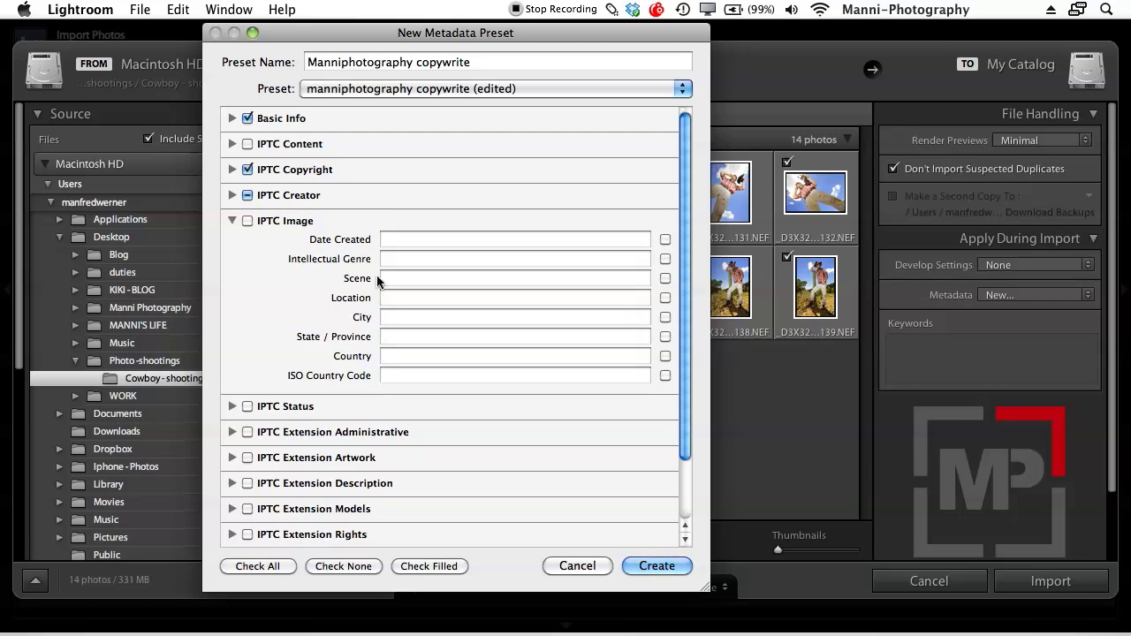
click(232, 220)
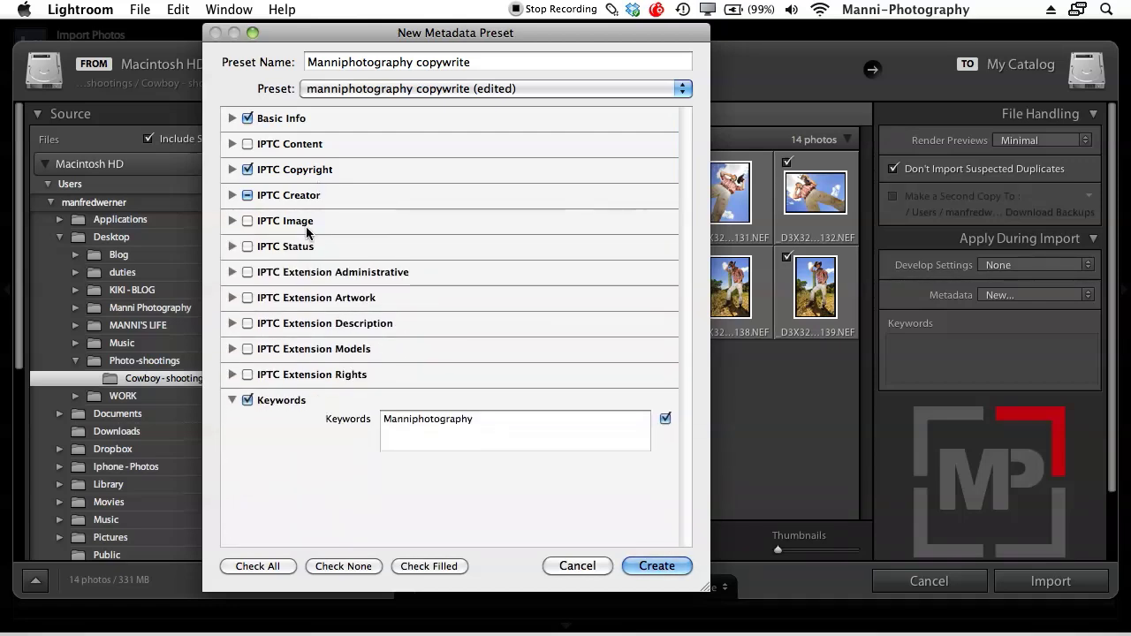
click(233, 246)
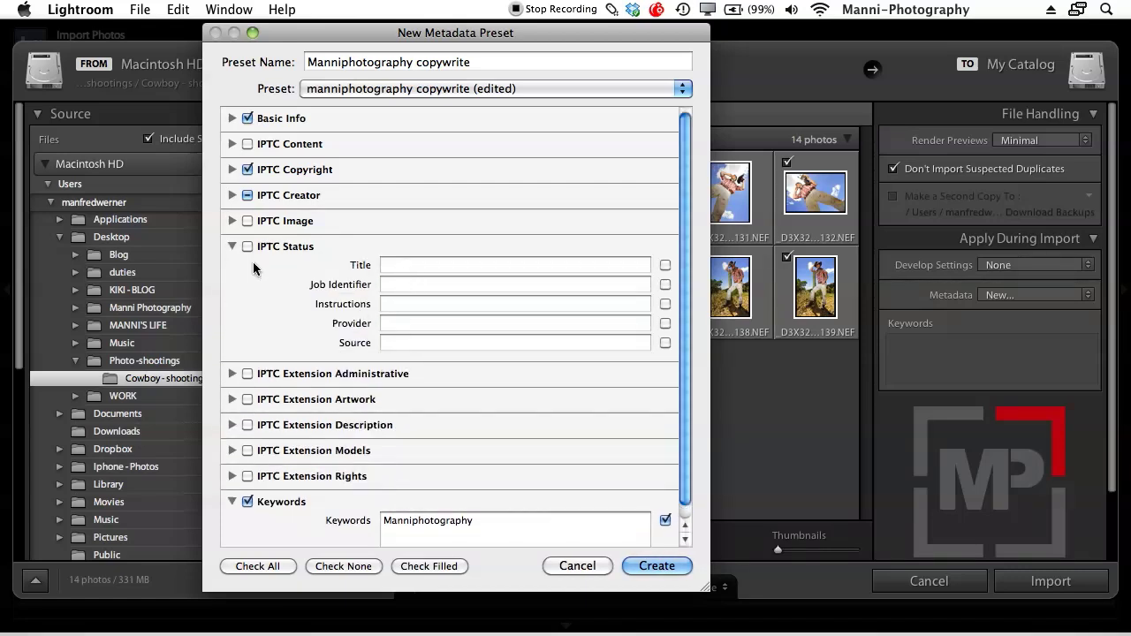
click(232, 245)
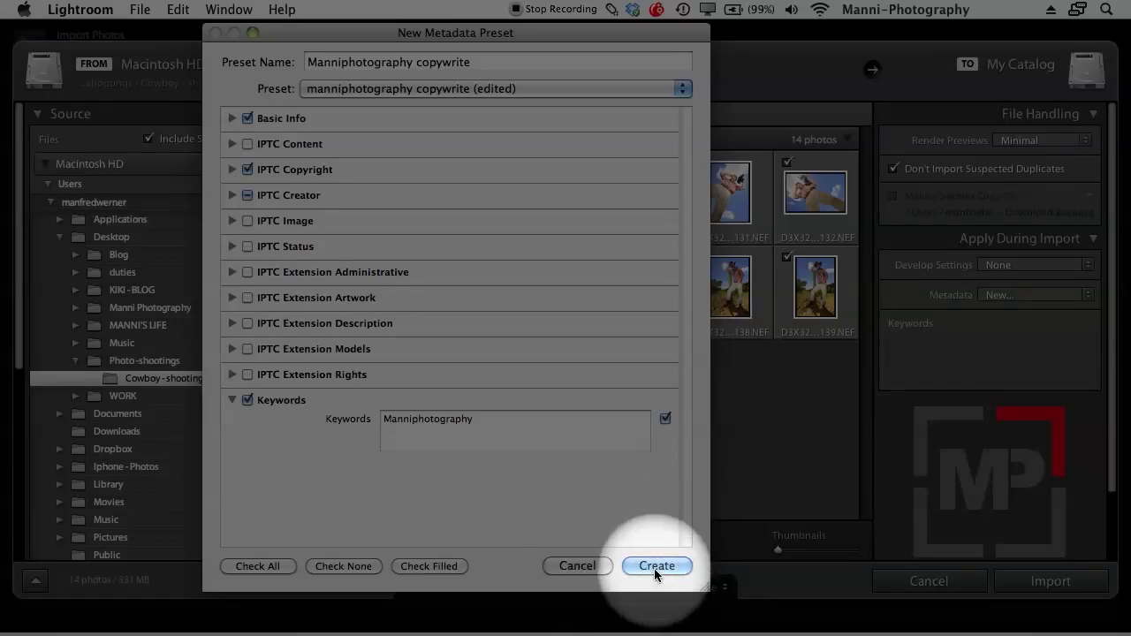
Save the metadata preset and apply Manniphotography copywrite during import
click(655, 566)
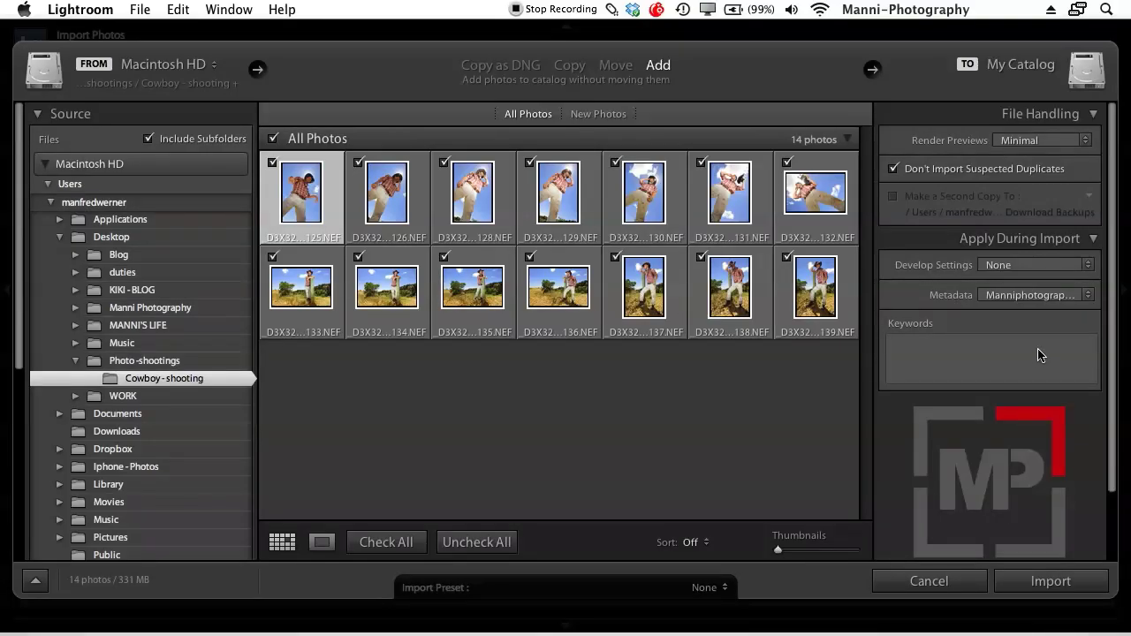
click(1065, 294)
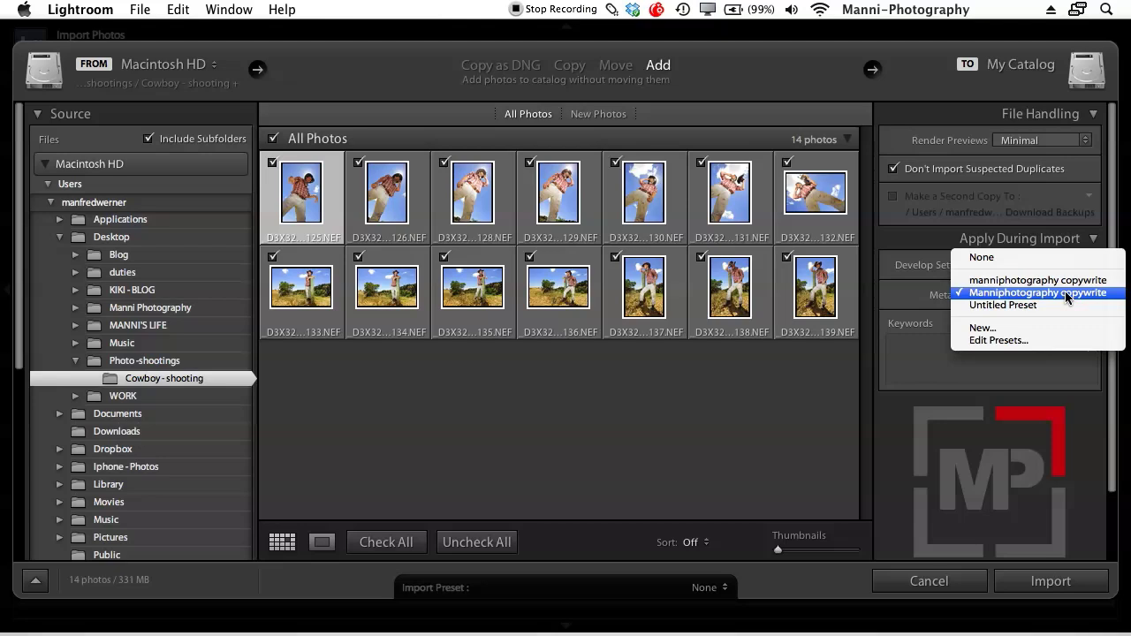
click(919, 307)
click(1007, 299)
click(1037, 293)
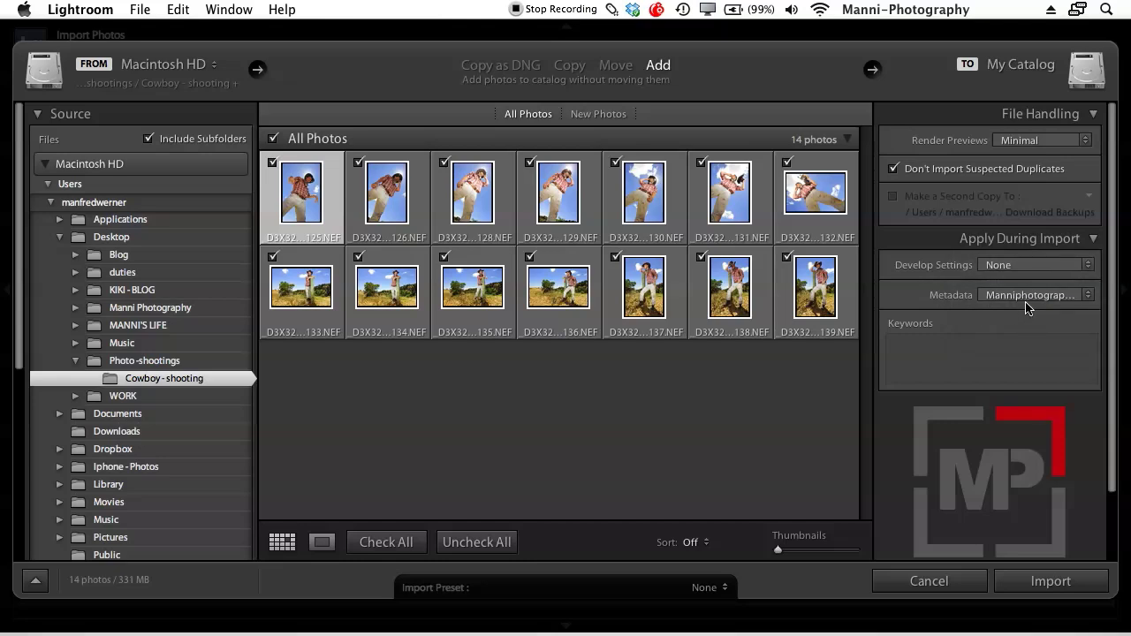
Add the keyword 'Cowboy shooting' to the import
click(960, 364)
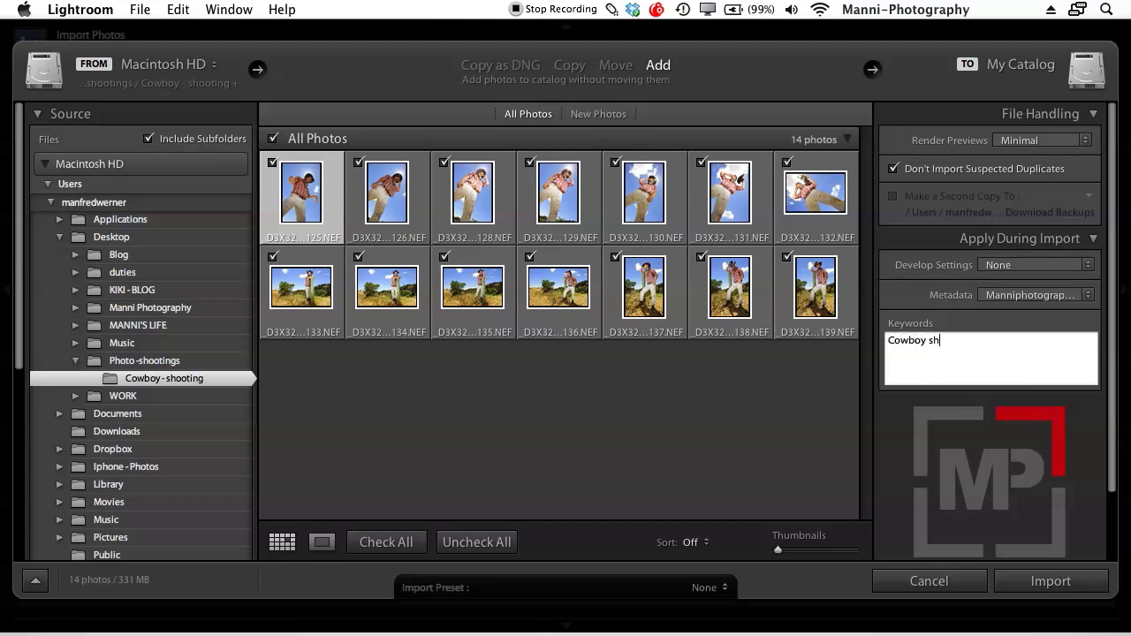
text(ng)
click(744, 453)
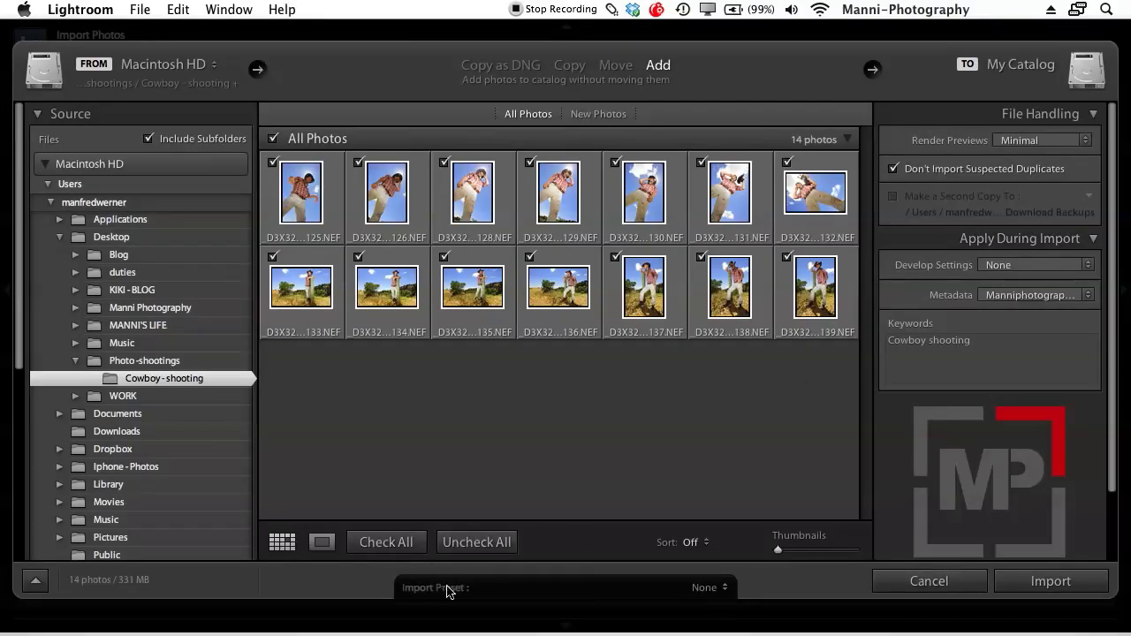
Save the current import settings as a preset named 'manniphotography - importat setting'
click(717, 587)
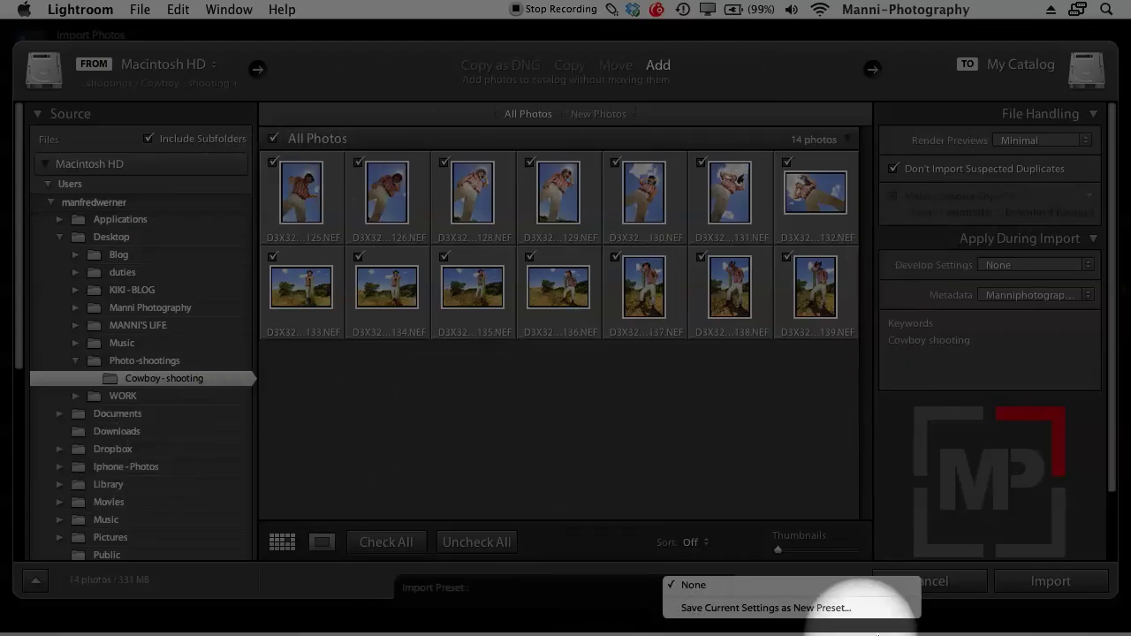
click(780, 610)
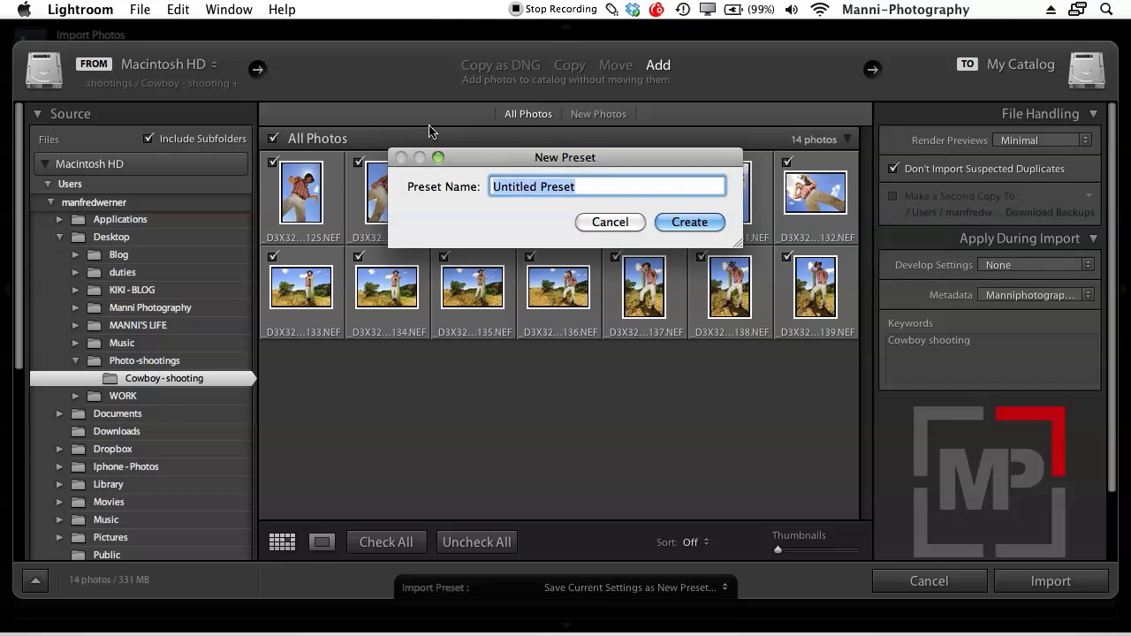
text(manniphotogr)
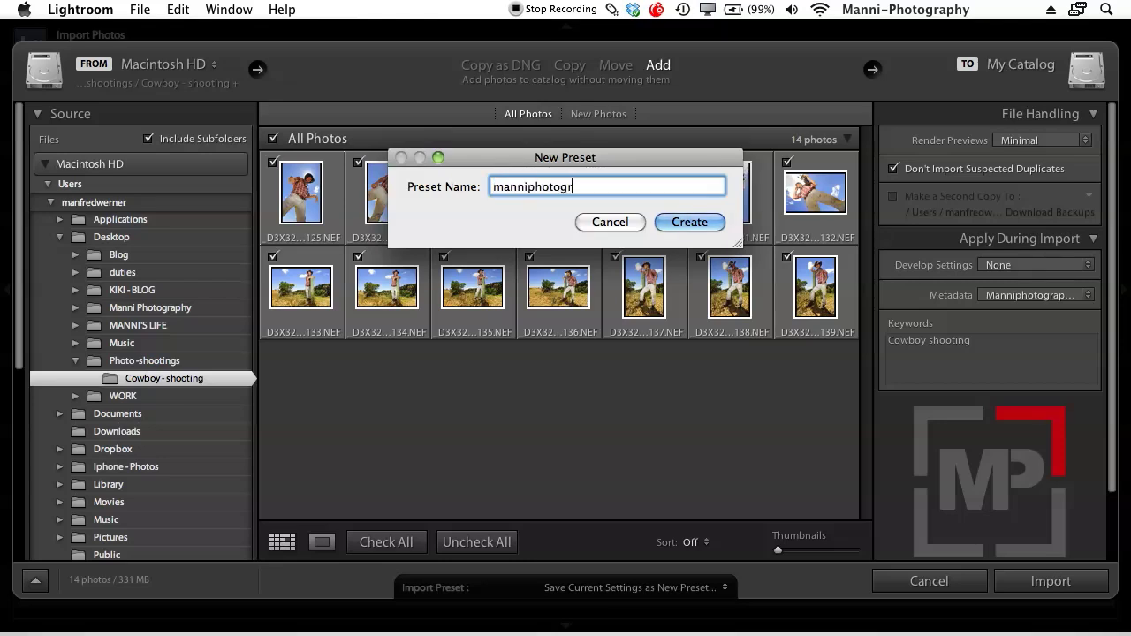
text(aphy – importat settinf)
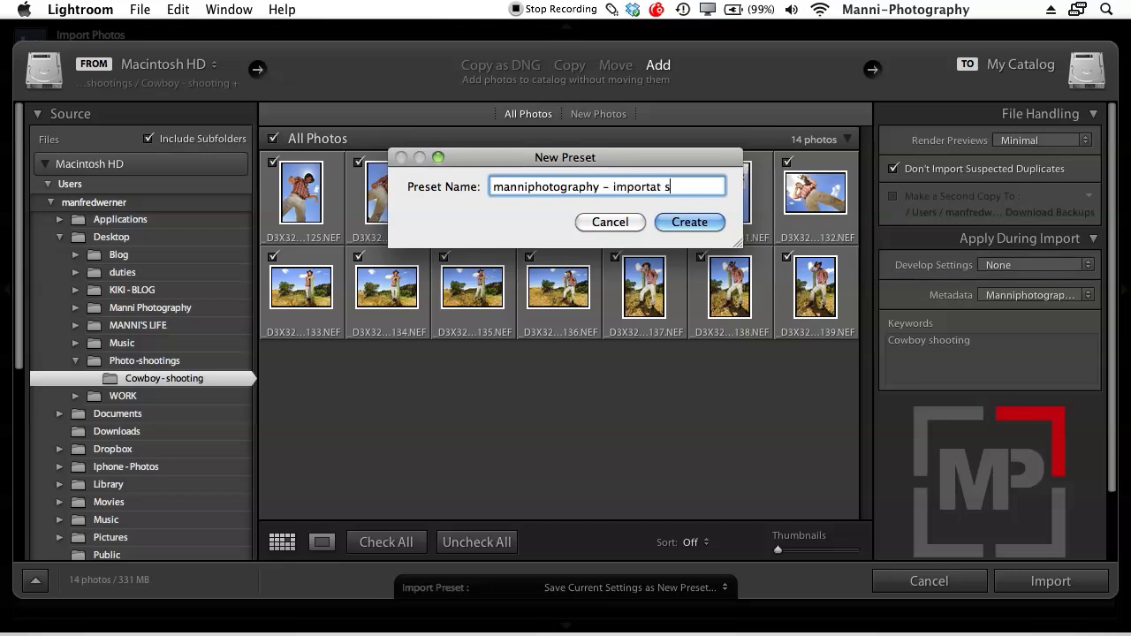
key(BackSpace)
key(BackSpace)
text(g)
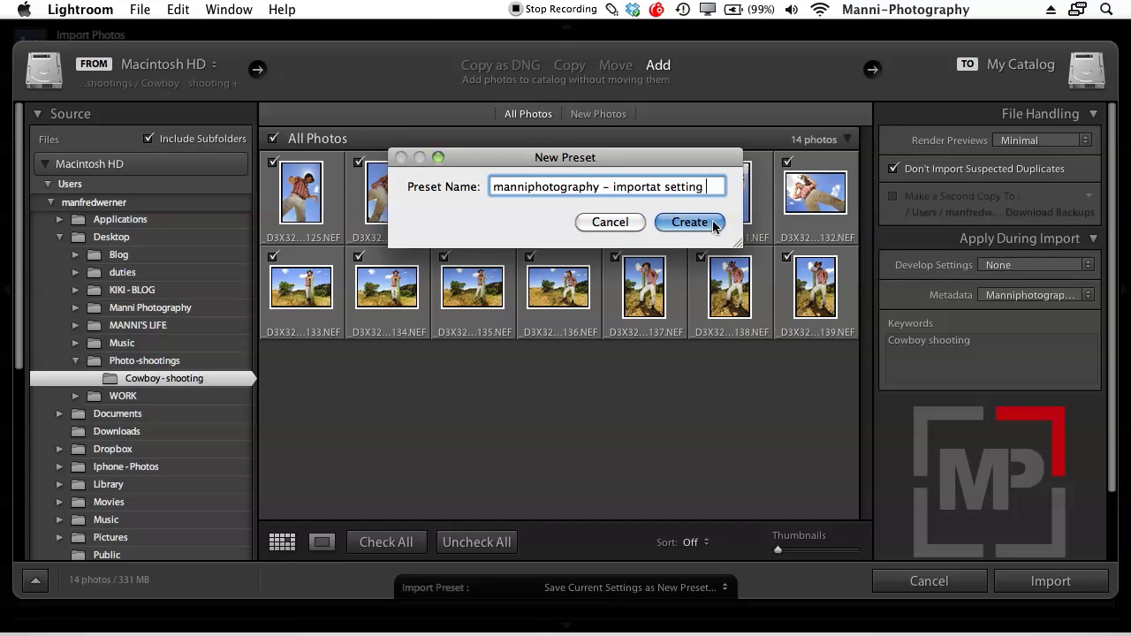
click(712, 222)
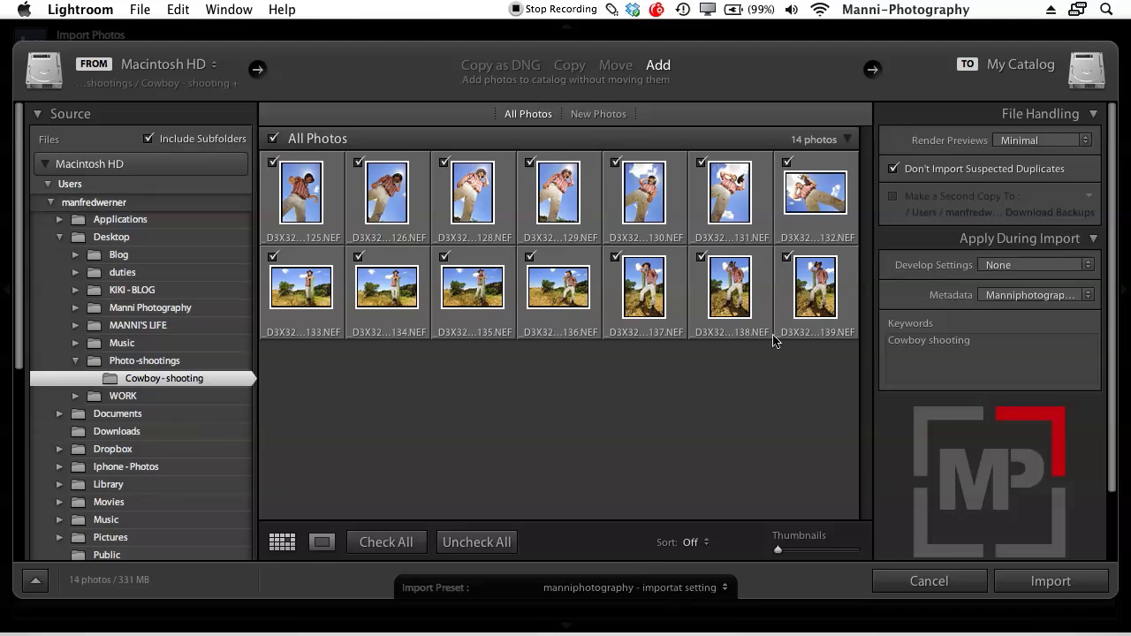
Import the 14 photos and select the Cowboy - shooting folder in the Folders panel
click(1104, 580)
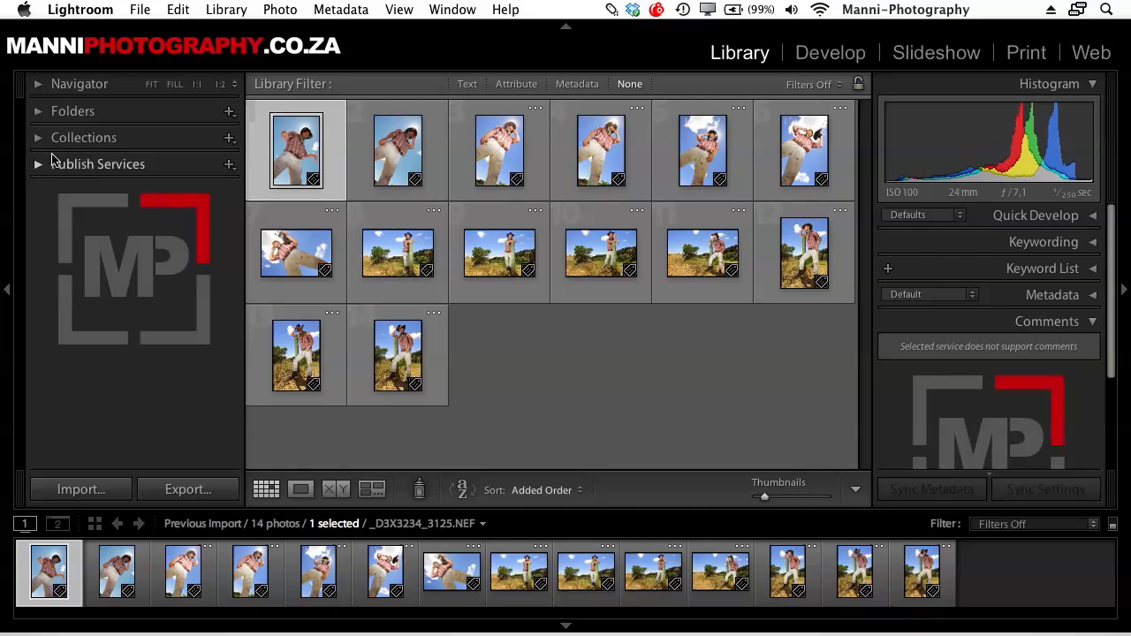
click(38, 110)
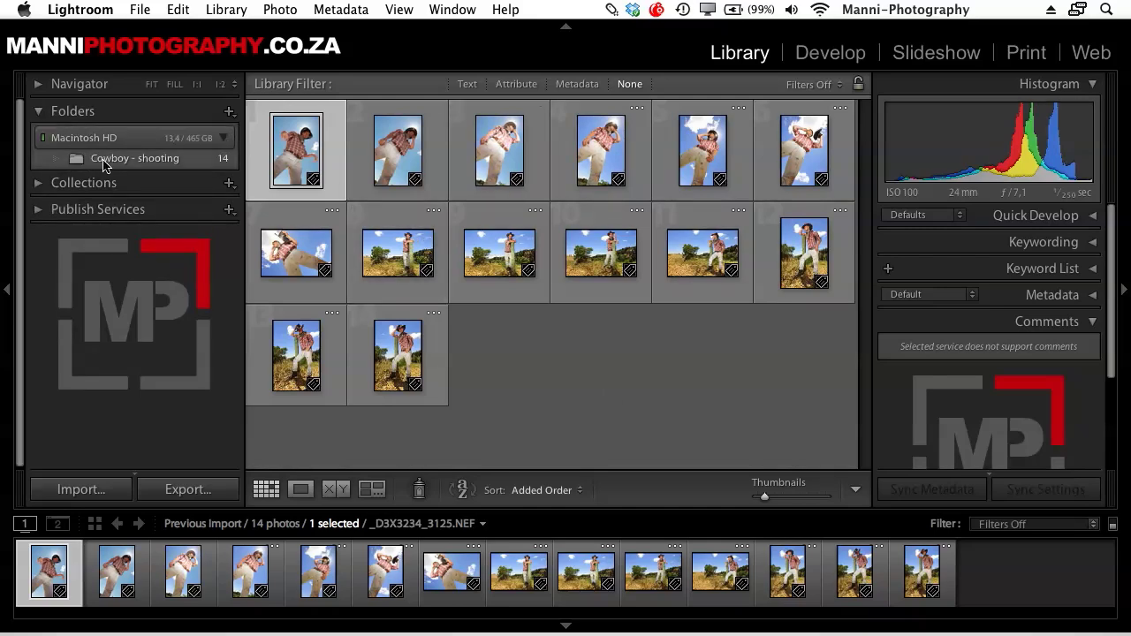
click(114, 160)
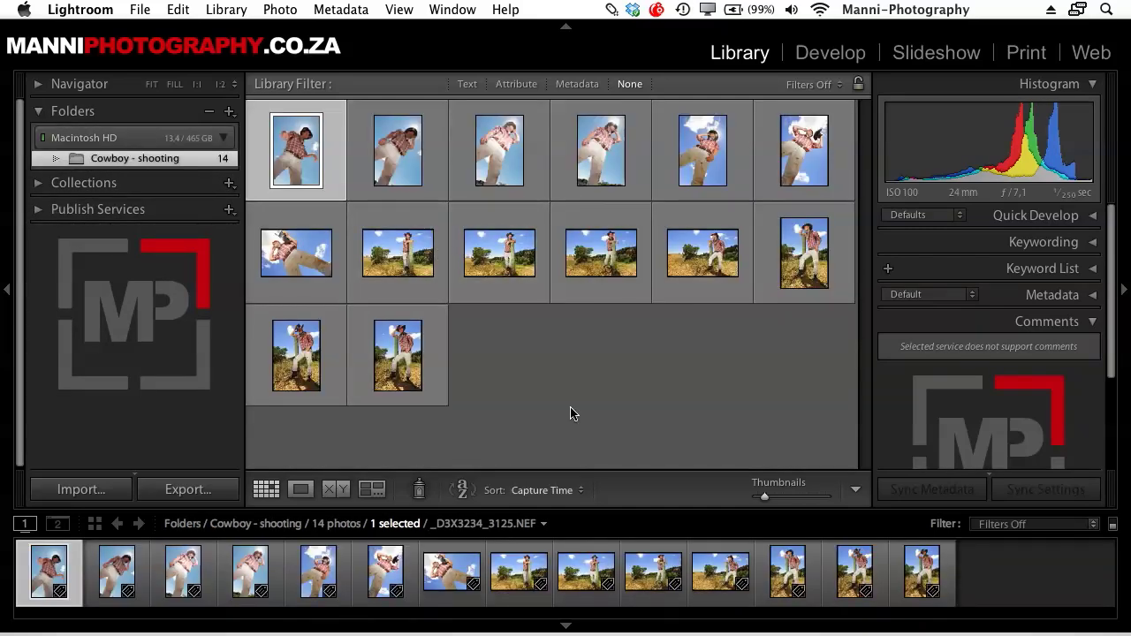